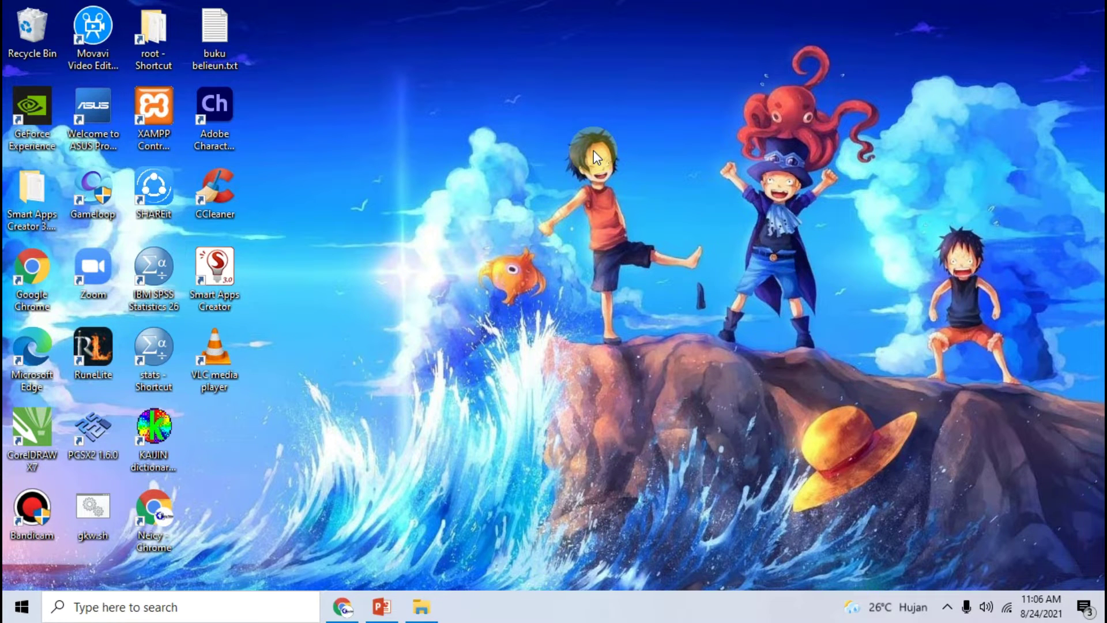
View the six-slide printout example in Chrome, then bring up hardware_Gyats.pptx in PowerPoint.
click(343, 605)
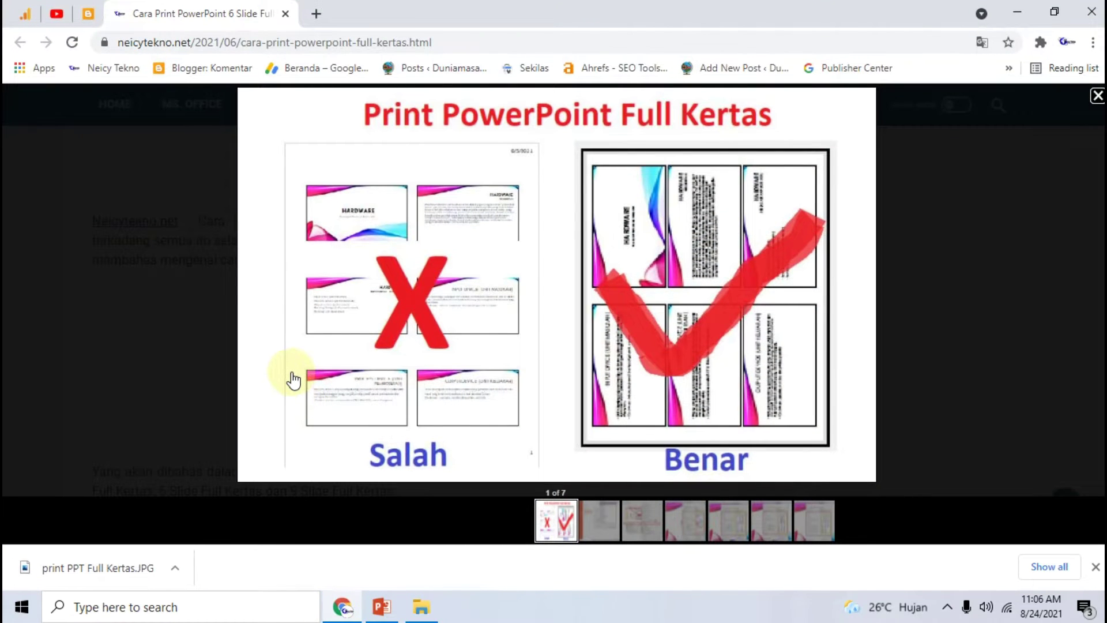
click(382, 607)
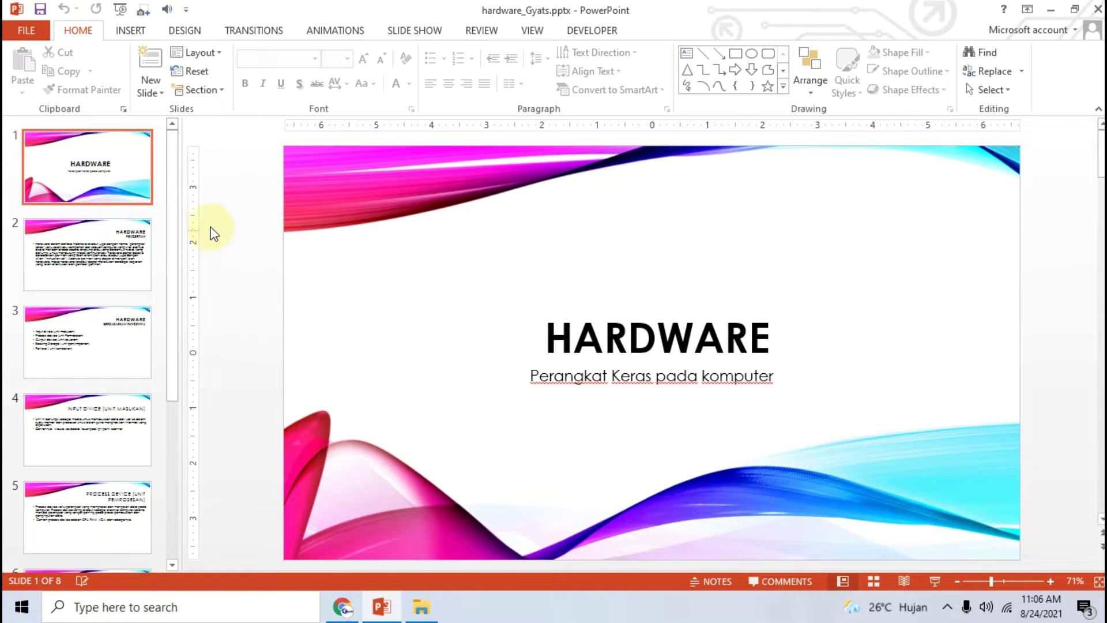
click(36, 37)
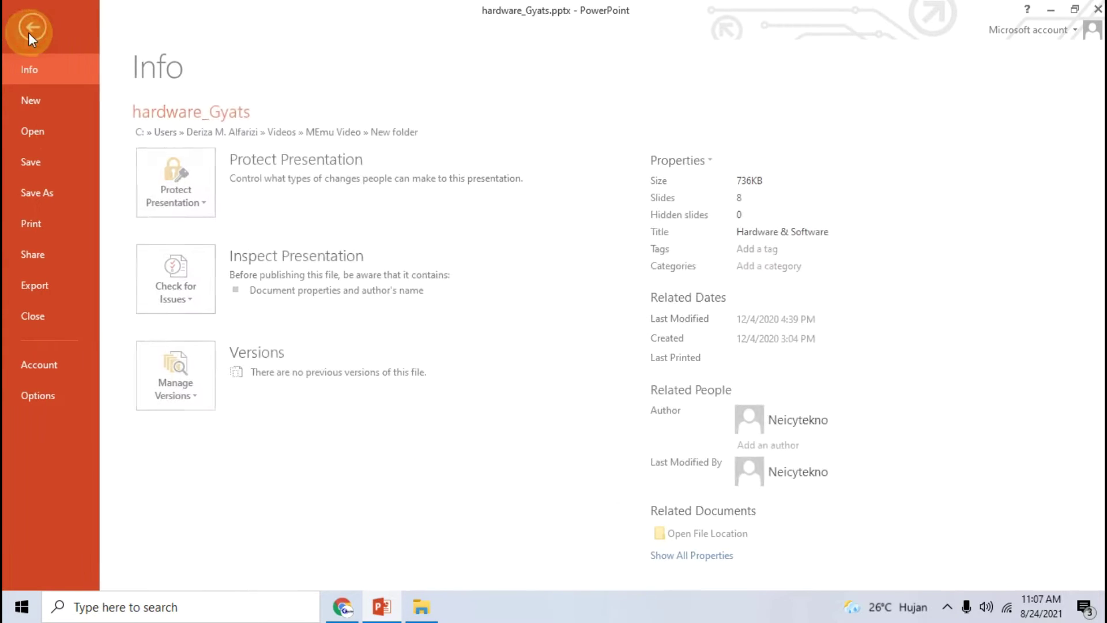
click(46, 229)
click(260, 370)
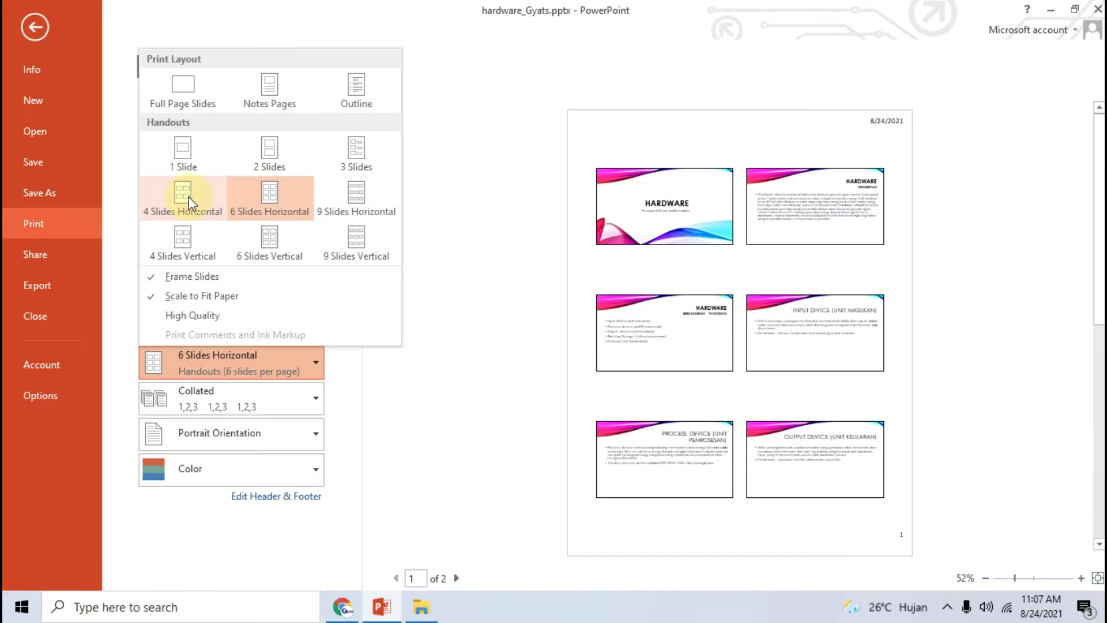
click(263, 192)
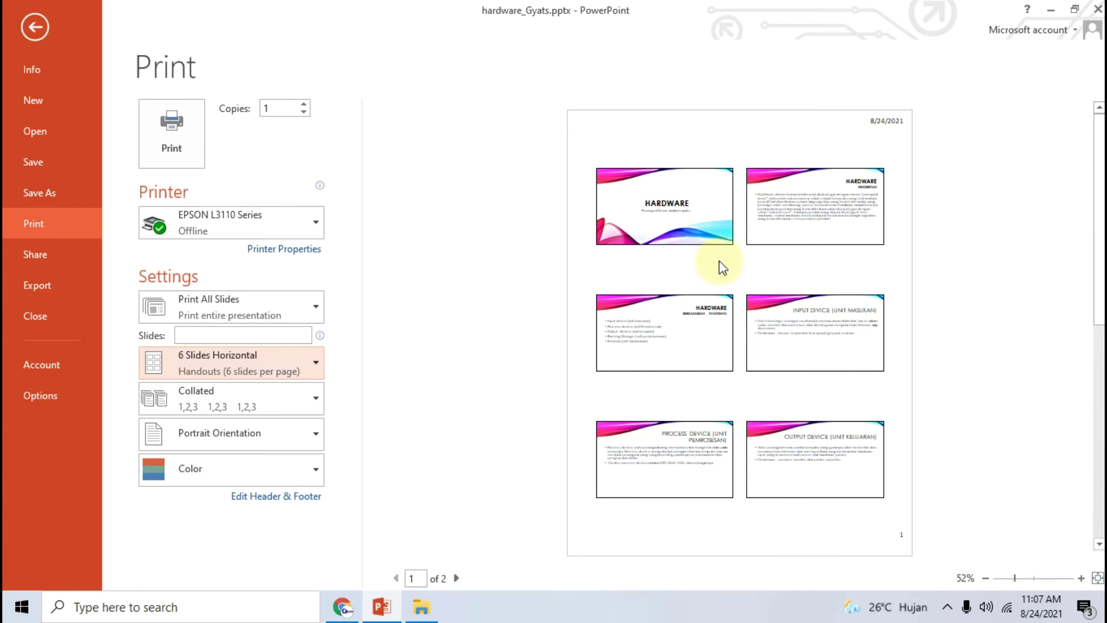
click(1034, 579)
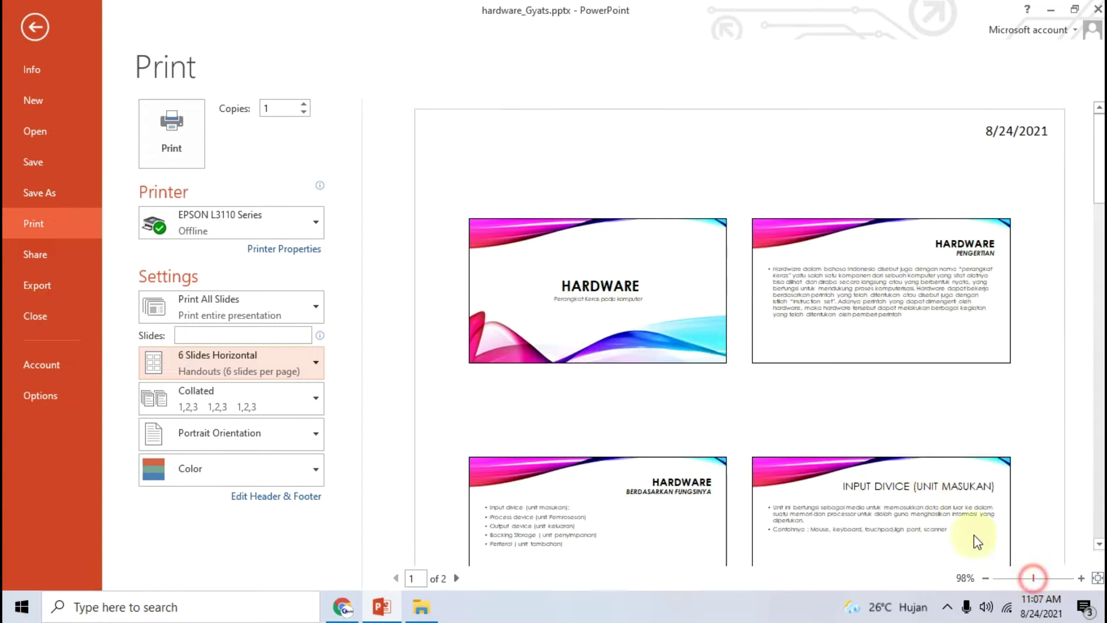
scroll(695, 330, down, 1)
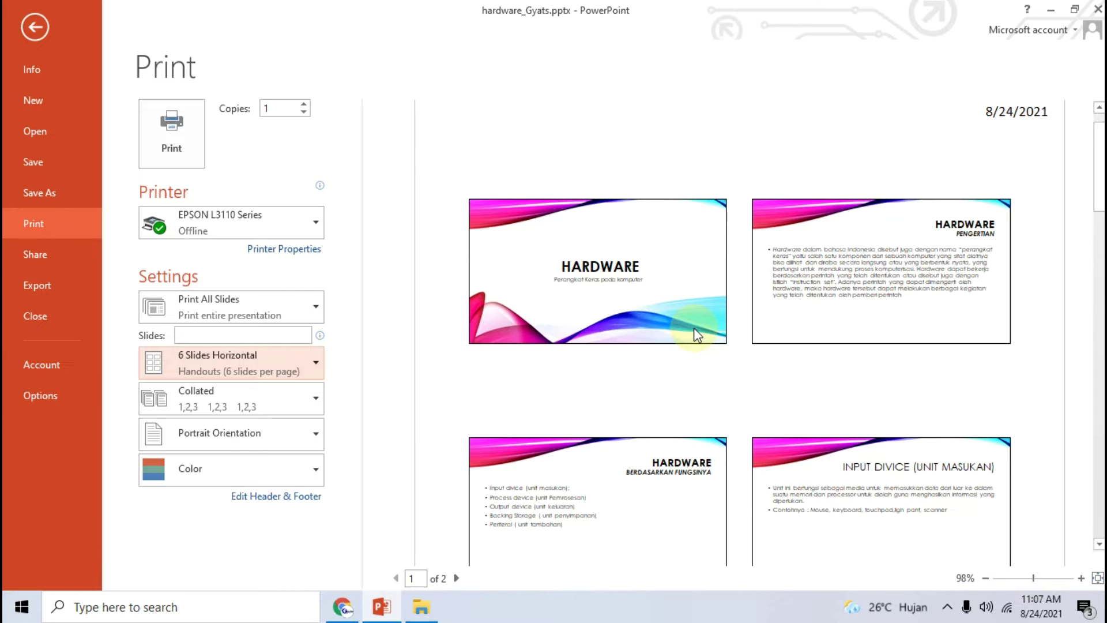
scroll(628, 312, down, 1)
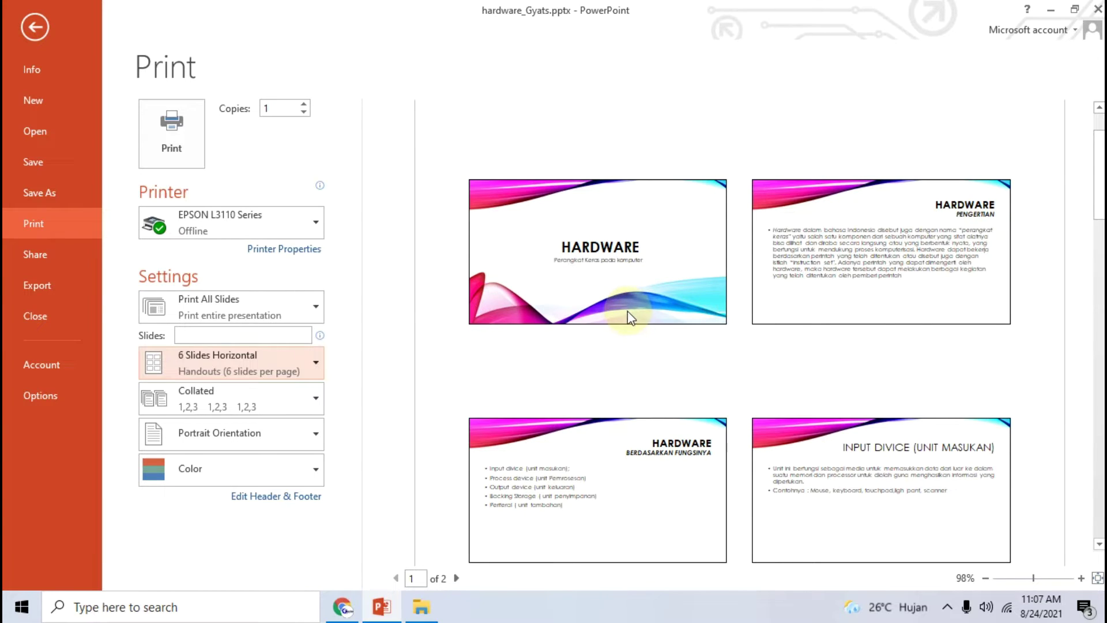
scroll(629, 312, down, 2)
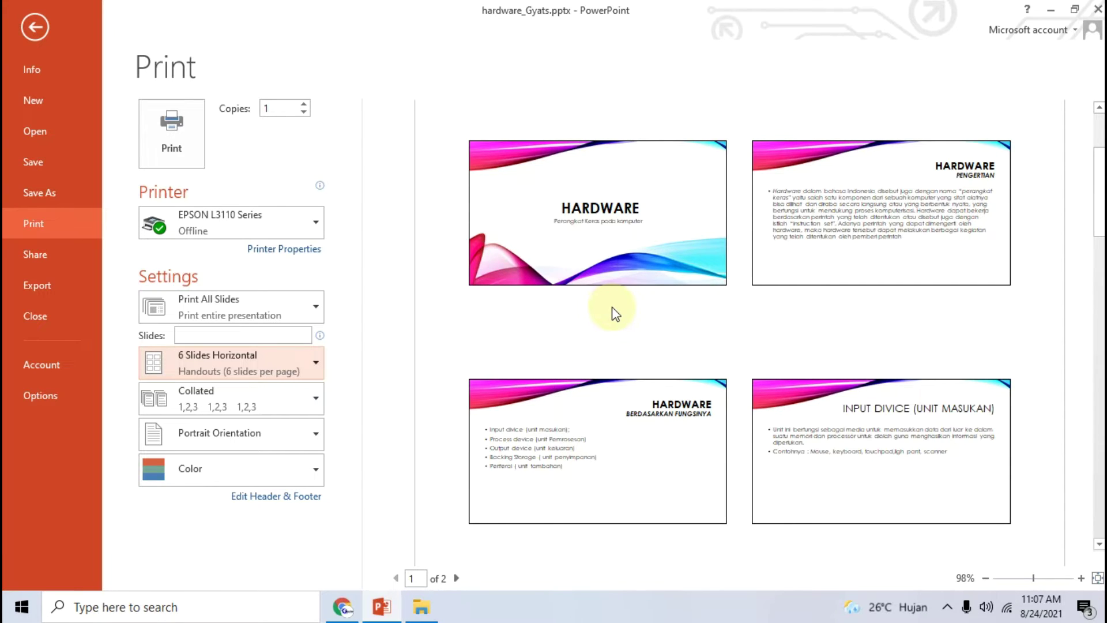
scroll(622, 312, up, 1)
scroll(625, 332, up, 1)
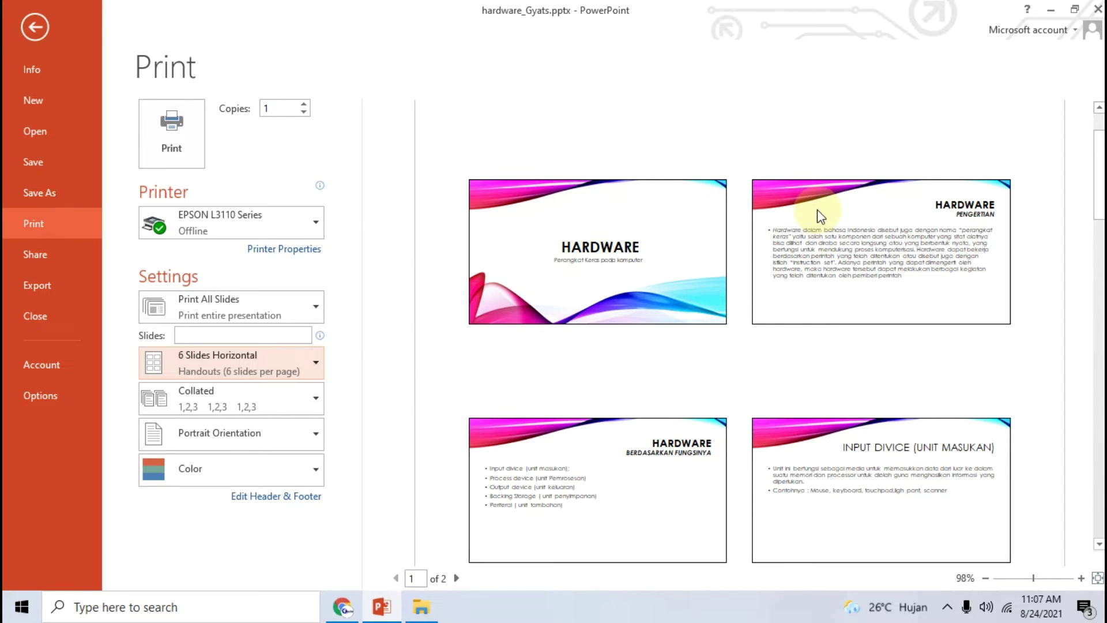
click(35, 27)
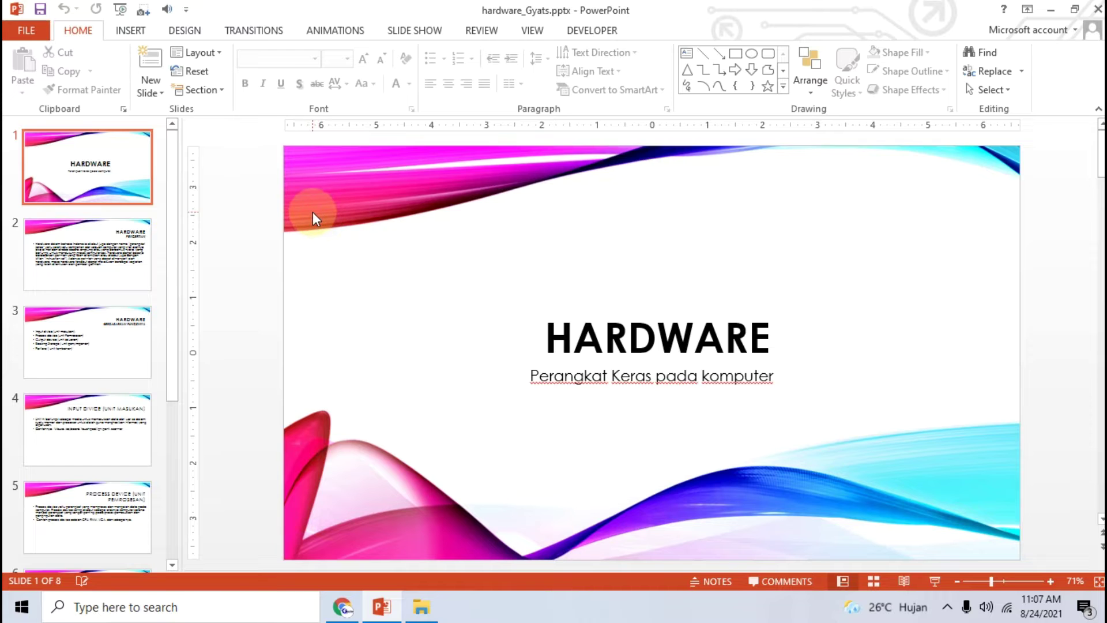
Save the deck as PDF (*.pdf) named hardware_Gyats.pdf in the New folder.
click(26, 28)
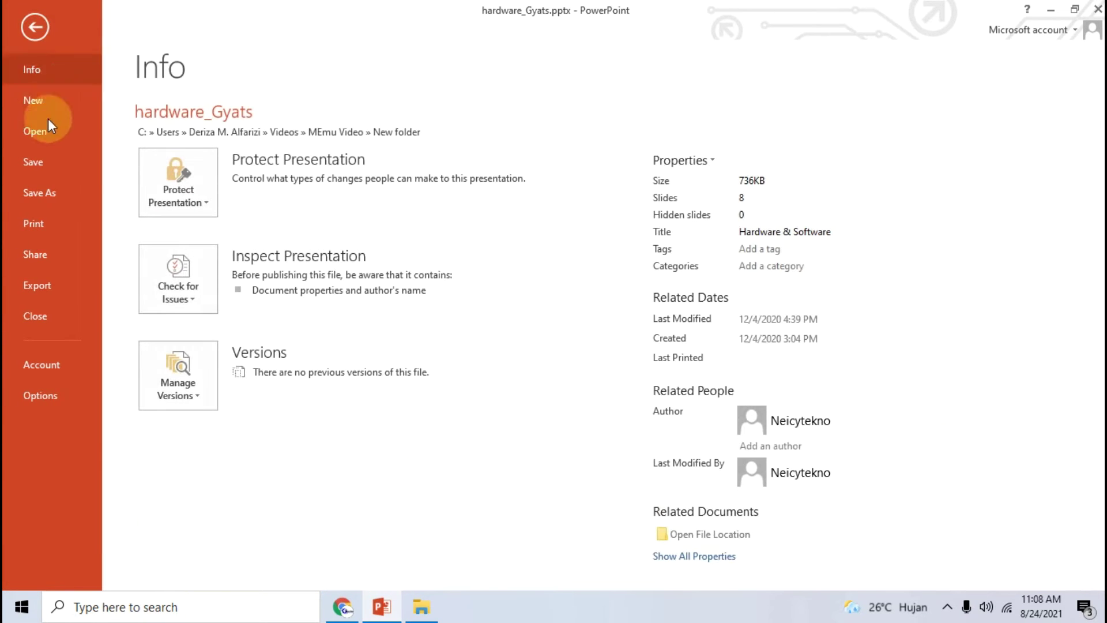
click(39, 192)
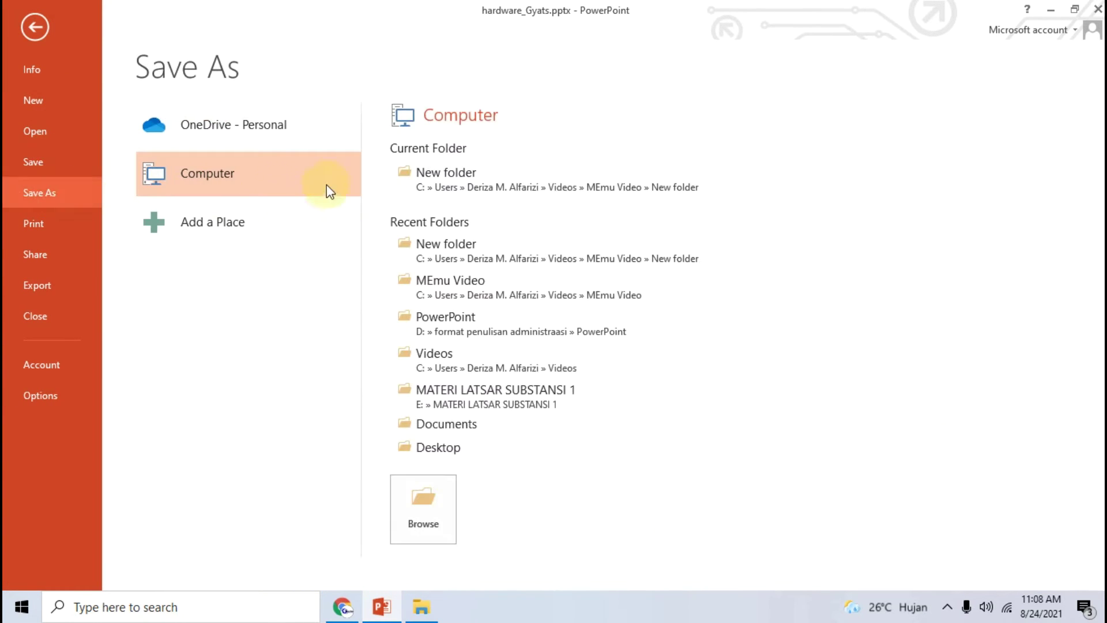
click(468, 173)
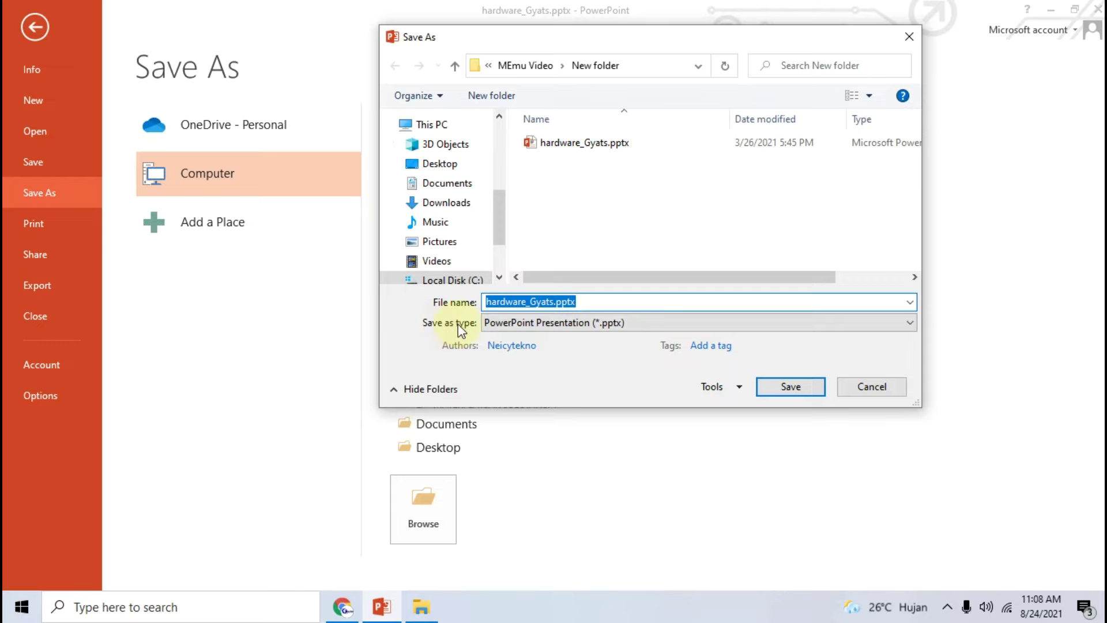
click(486, 324)
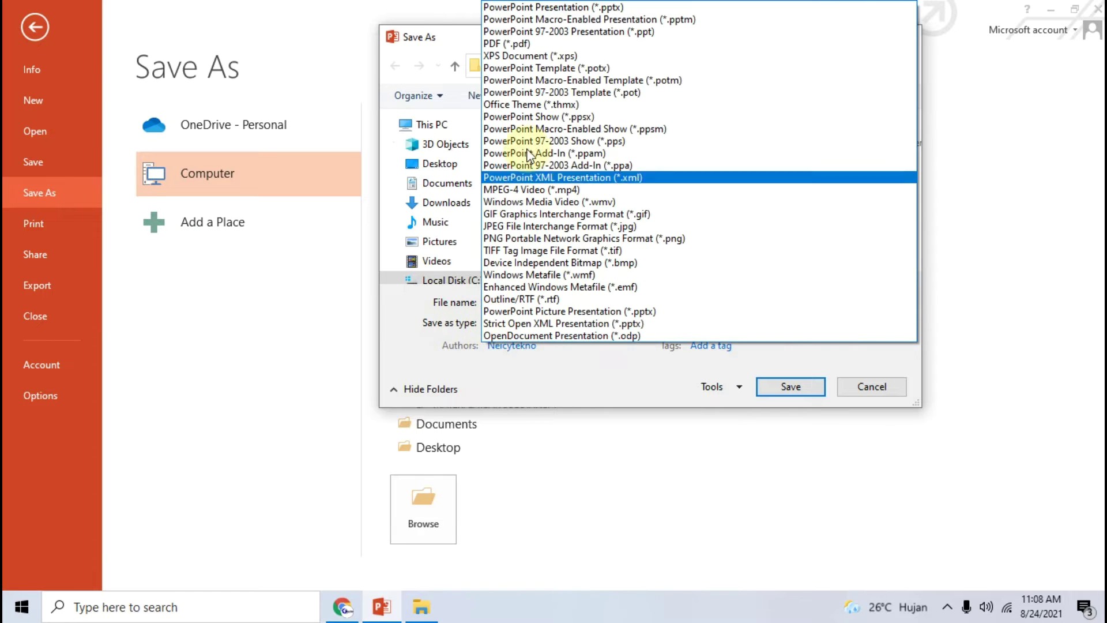
click(553, 45)
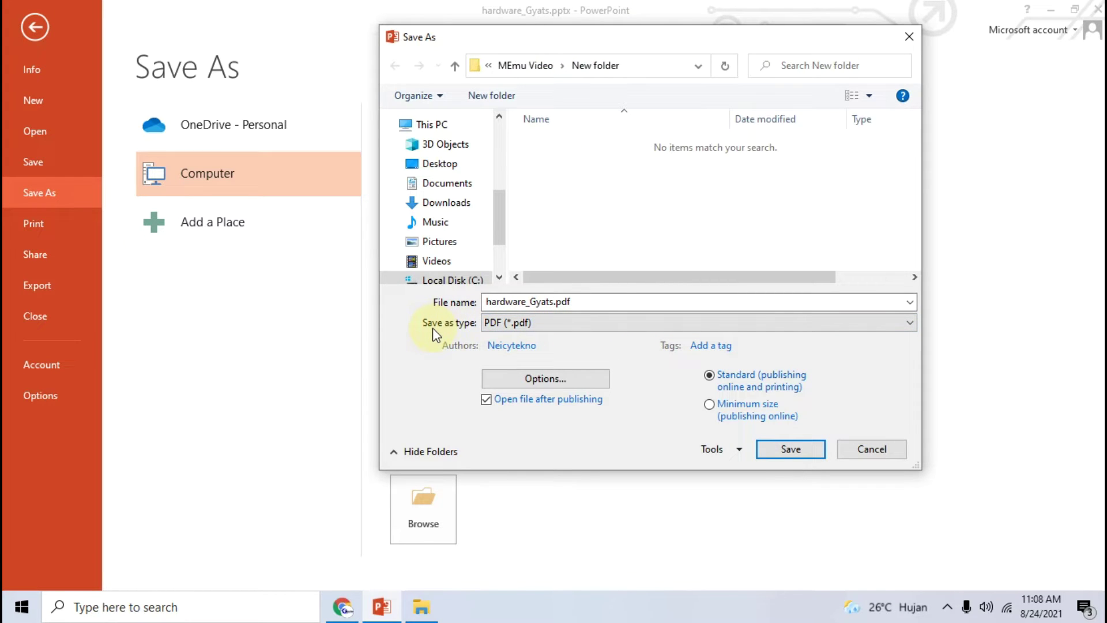
click(796, 455)
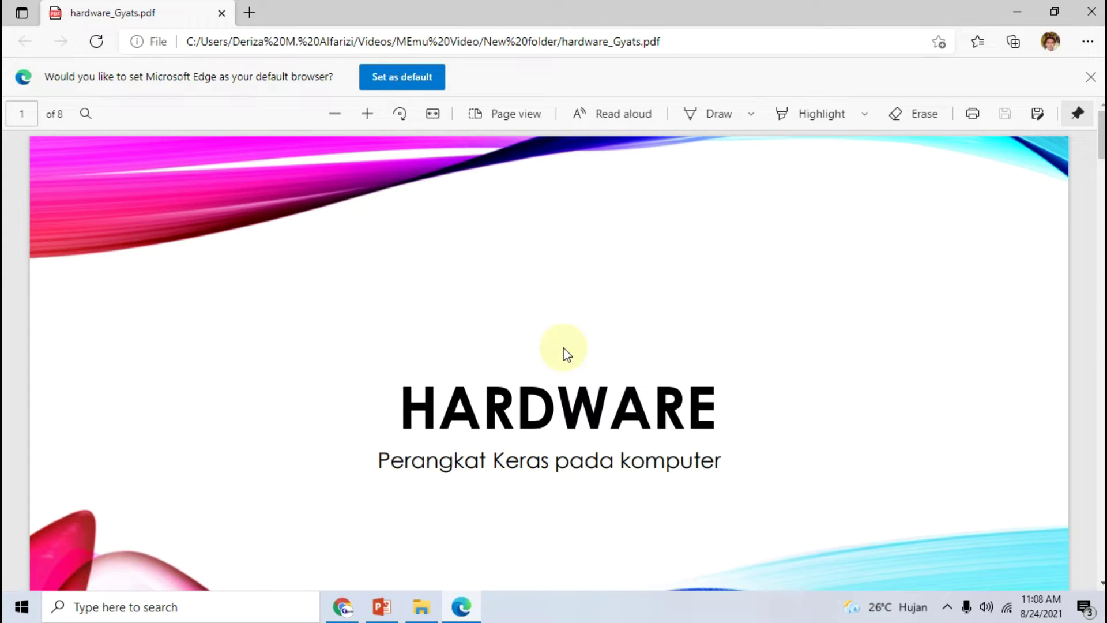
Scroll through the 8 pages of the exported hardware_Gyats.pdf in Edge.
scroll(562, 348, down, 5)
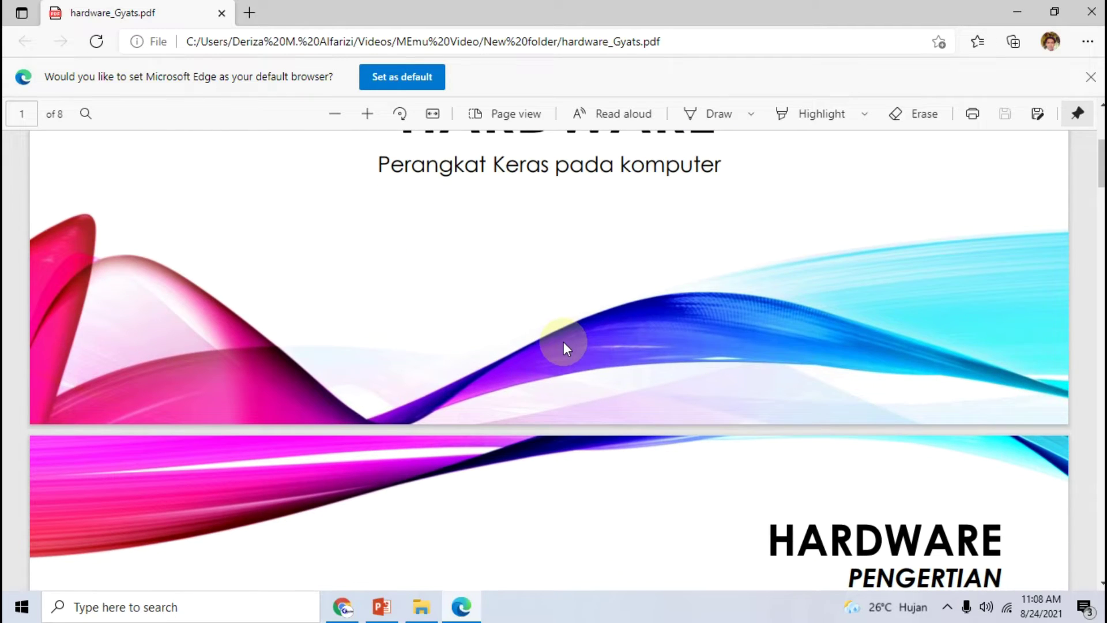
scroll(562, 341, up, 5)
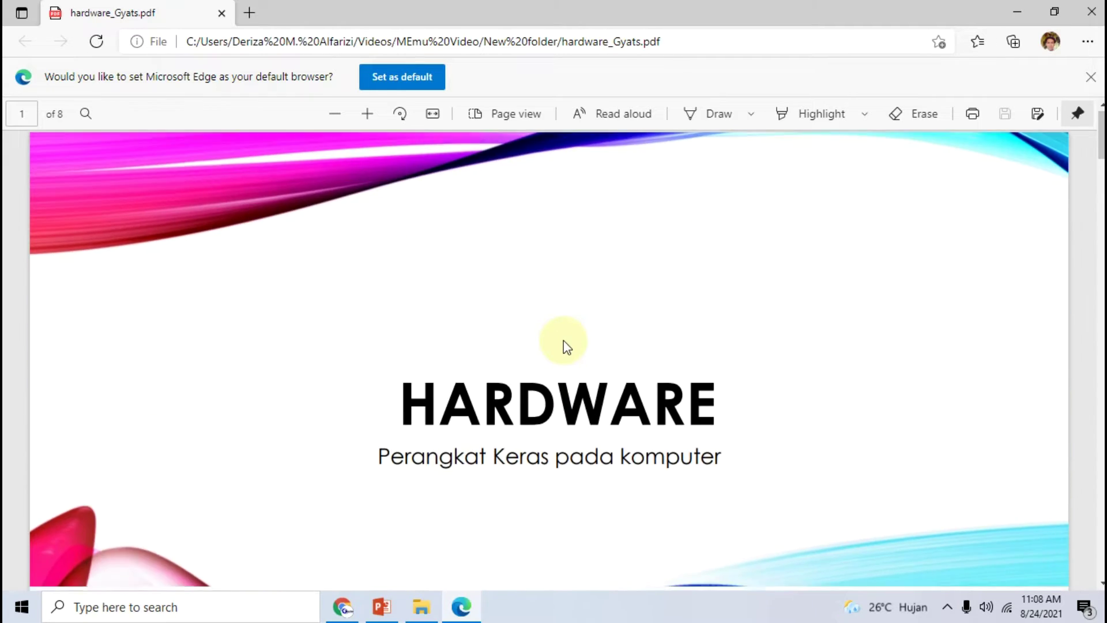
scroll(562, 341, down, 6)
scroll(562, 341, down, 5)
scroll(566, 334, down, 1)
scroll(565, 334, down, 2)
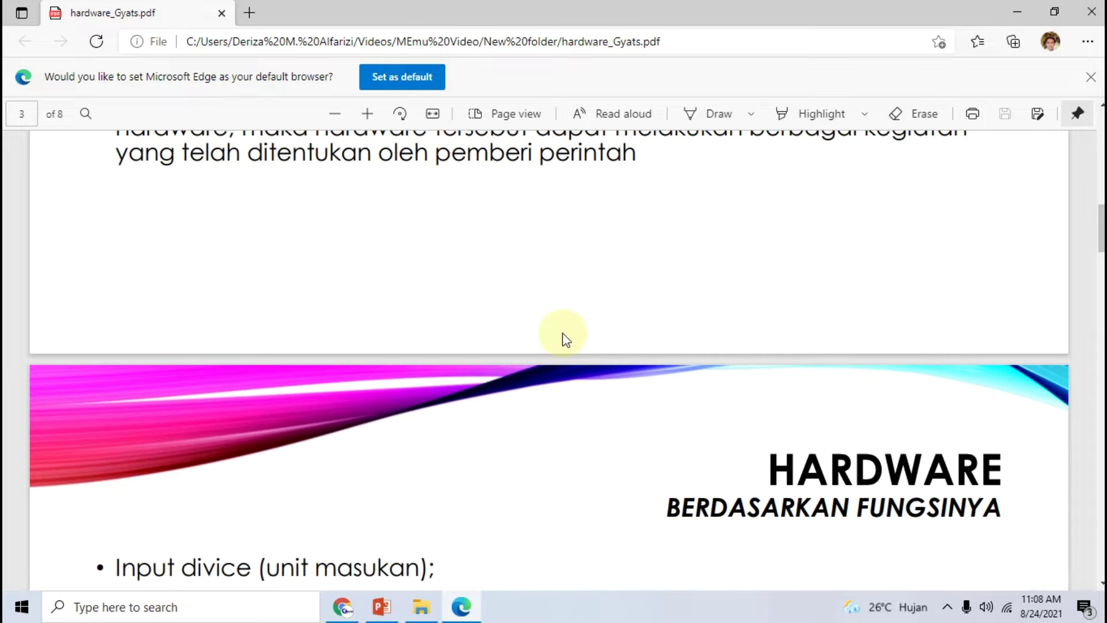
scroll(565, 337, down, 3)
scroll(566, 339, up, 5)
scroll(567, 335, up, 10)
scroll(570, 326, up, 5)
scroll(570, 330, down, 1)
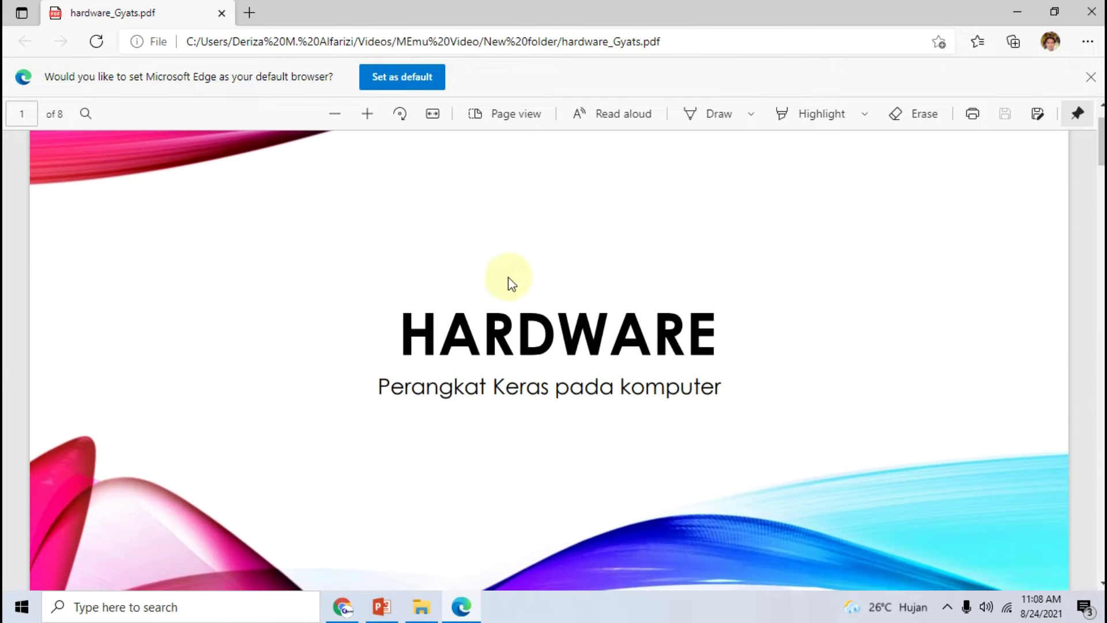
Close the Edge PDF preview and bring up the New folder in File Explorer.
click(381, 607)
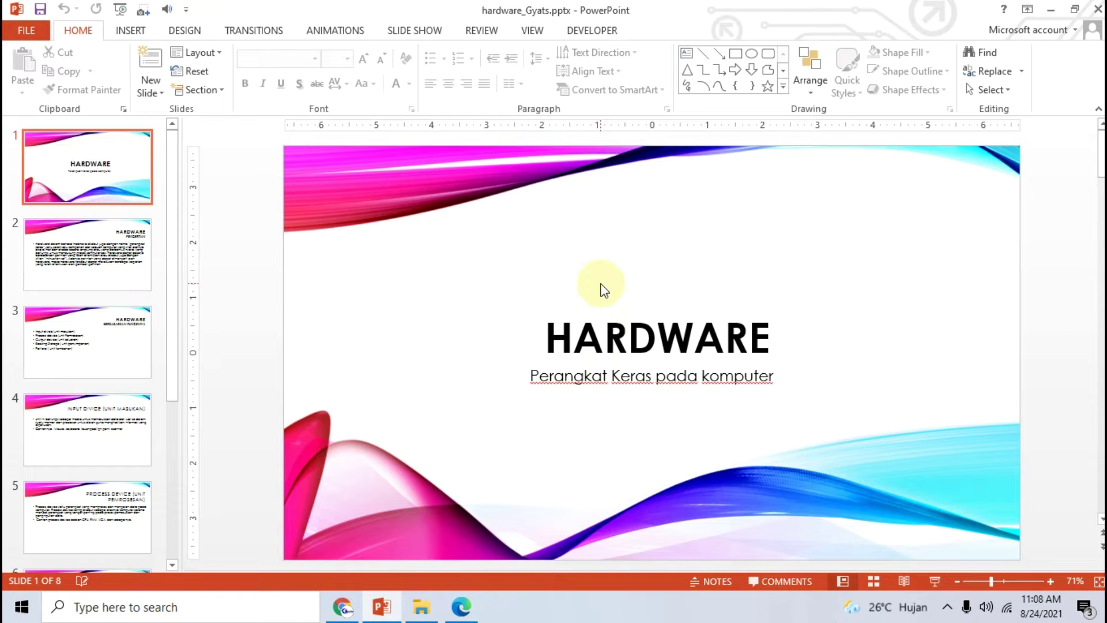
click(462, 607)
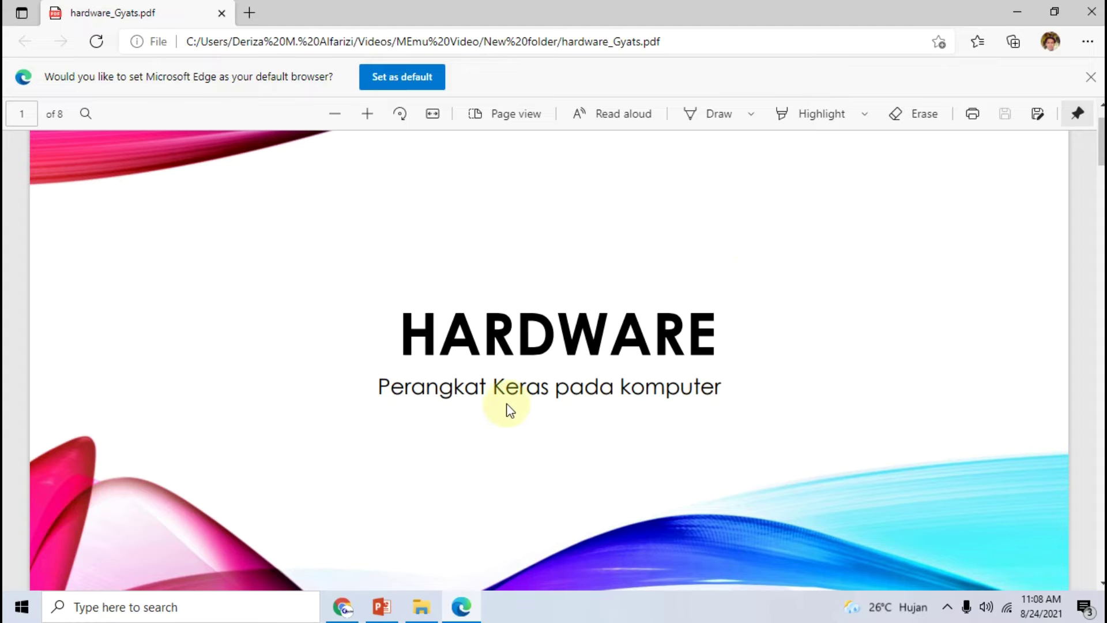
click(1091, 12)
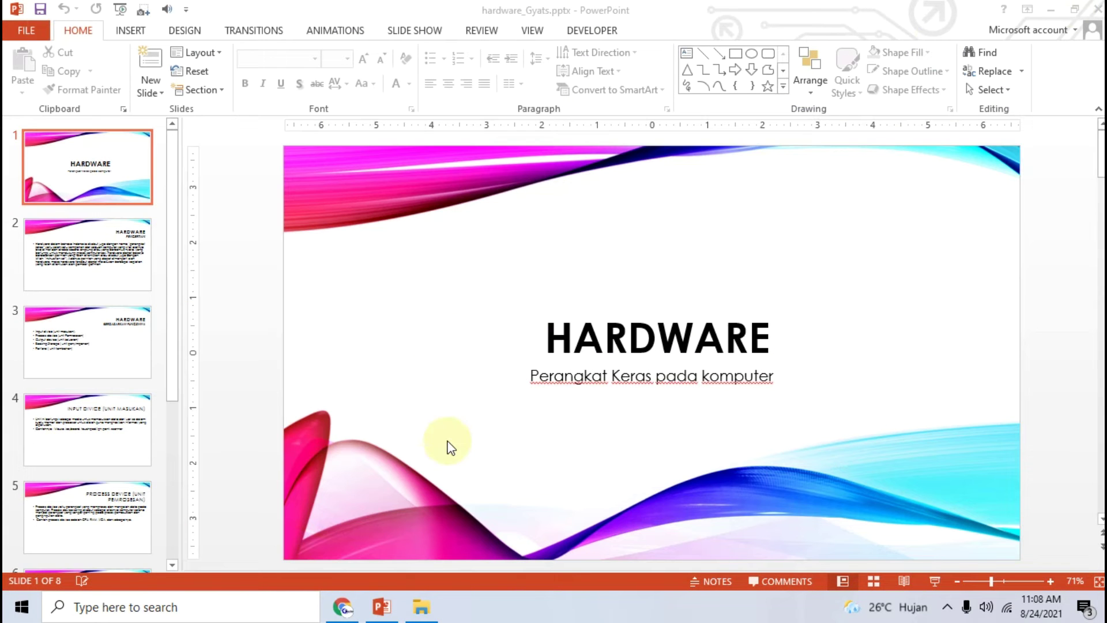
click(421, 610)
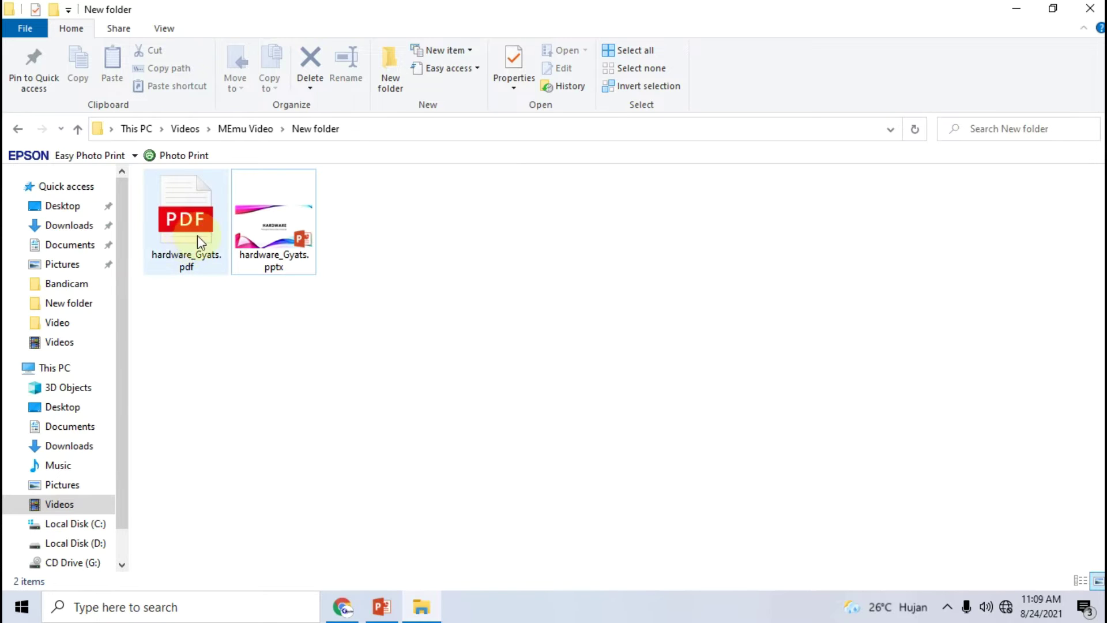
Open hardware_Gyats.pdf from the New folder in Adobe Reader 7.0.
click(173, 212)
right_click(174, 211)
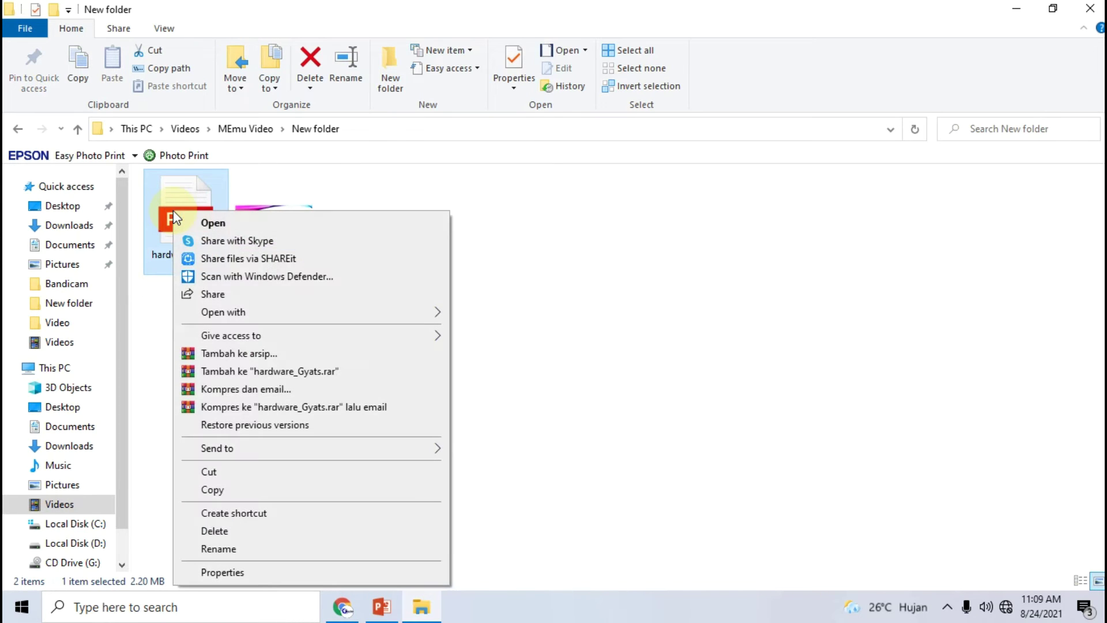
mouse_move(223, 311)
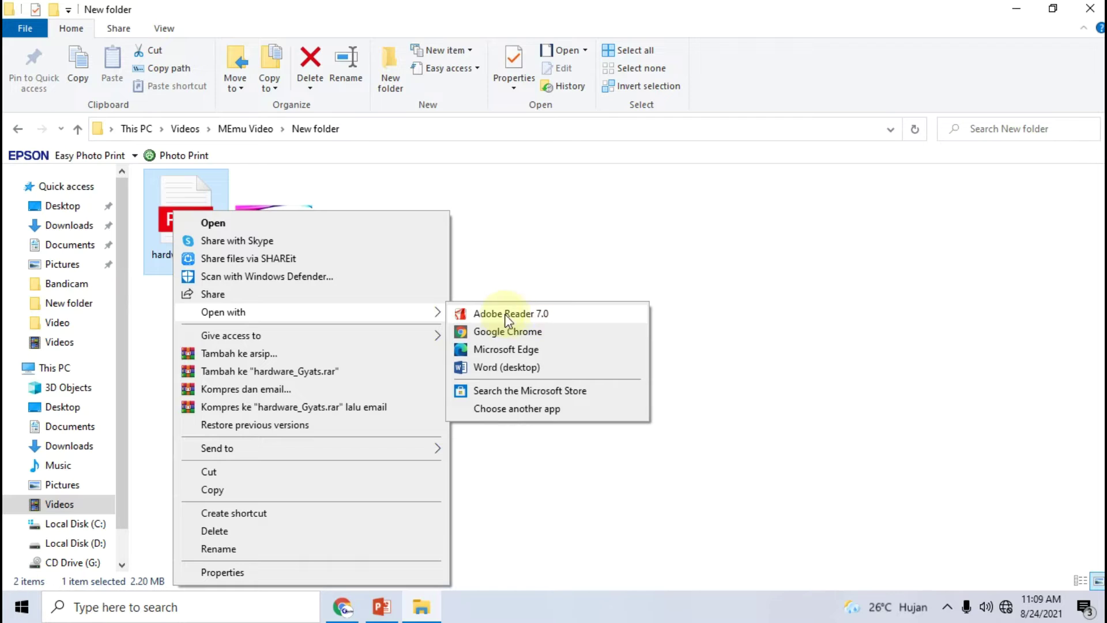
click(553, 317)
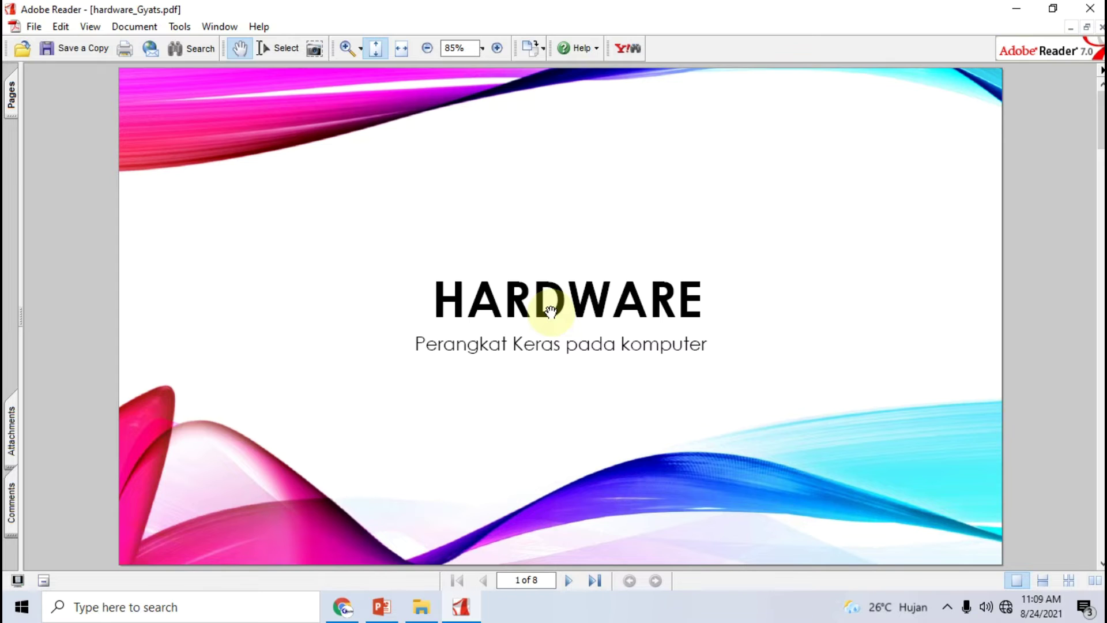
Set the PDF's print Page Scaling to Multiple pages per sheet, 2 by 2, then view the Chrome tutorial.
click(126, 48)
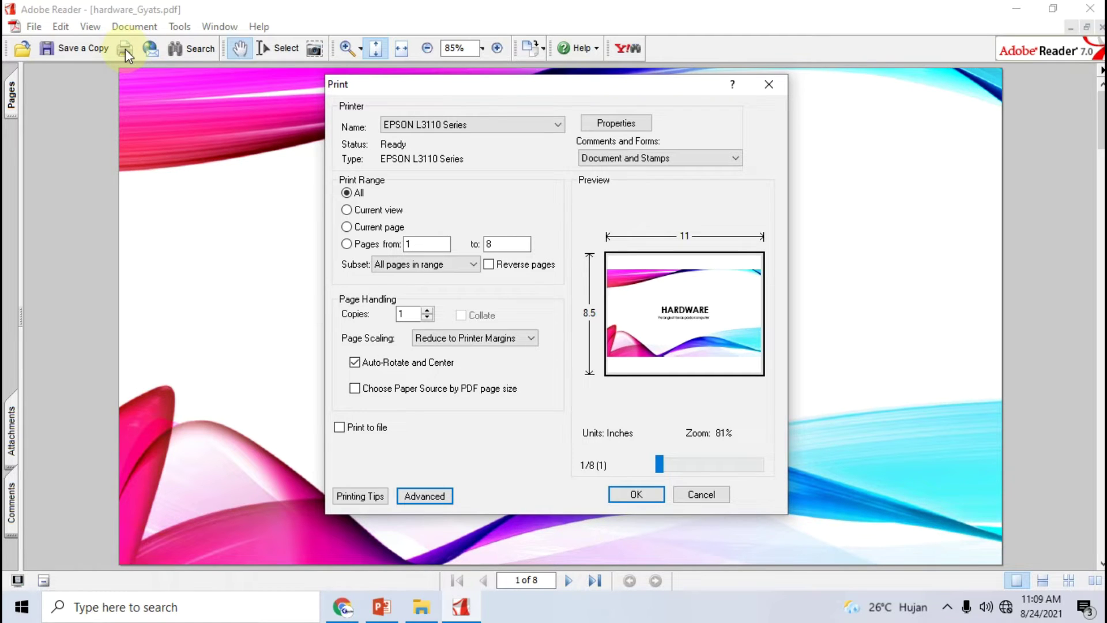
click(461, 339)
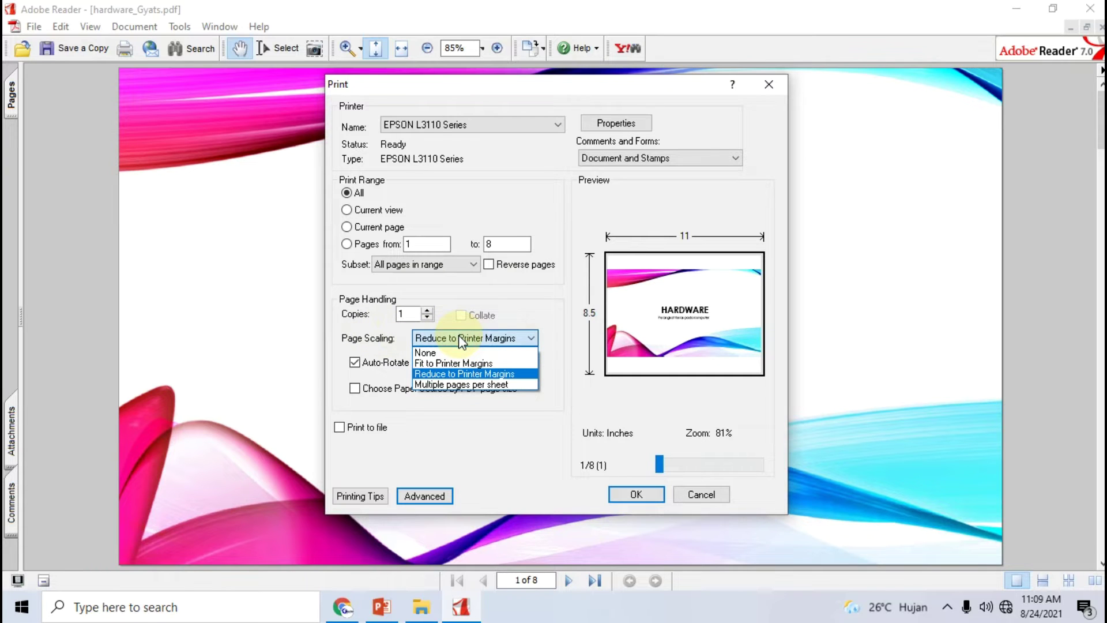
click(498, 385)
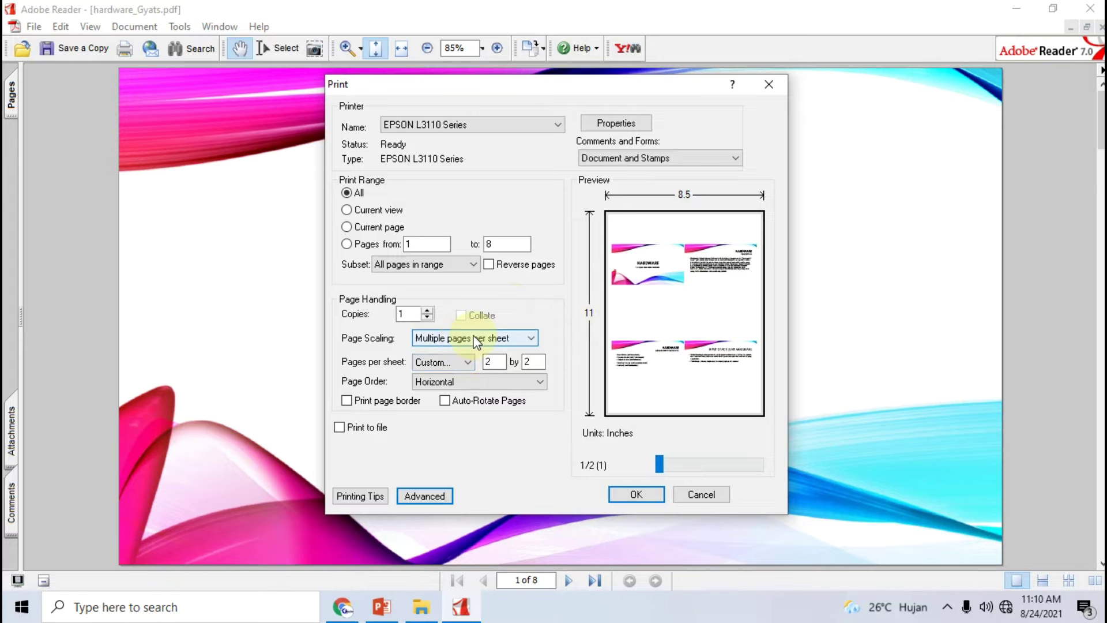
click(343, 607)
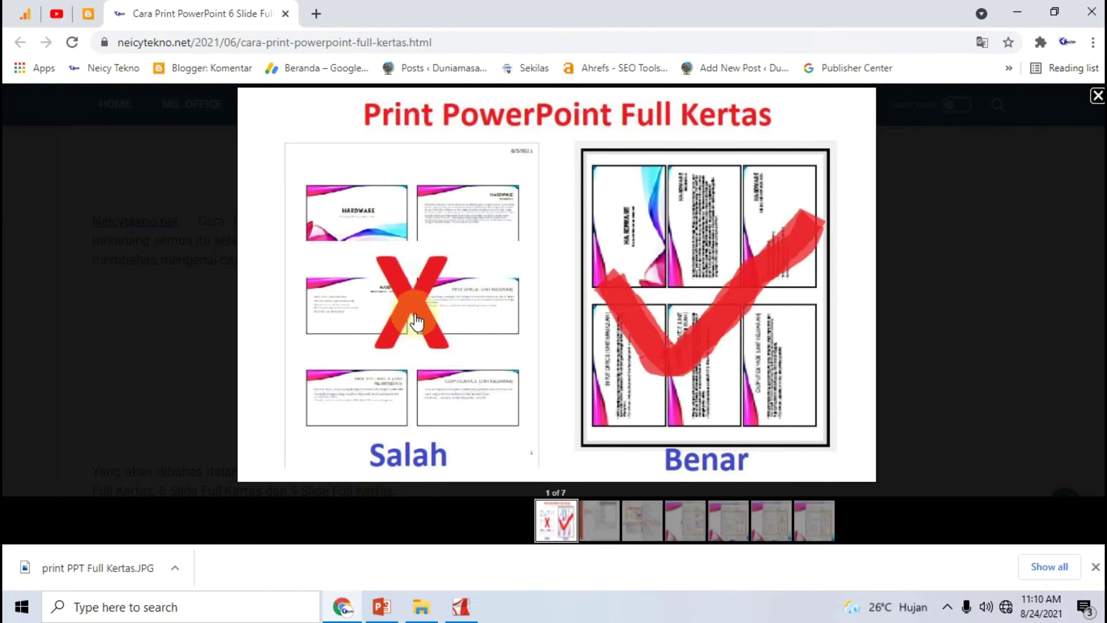
Enlarge the tutorial's section #2 print settings screenshot, then return to Adobe Reader's Print dialog.
click(162, 305)
scroll(162, 306, down, 3)
scroll(387, 312, down, 6)
scroll(388, 312, down, 7)
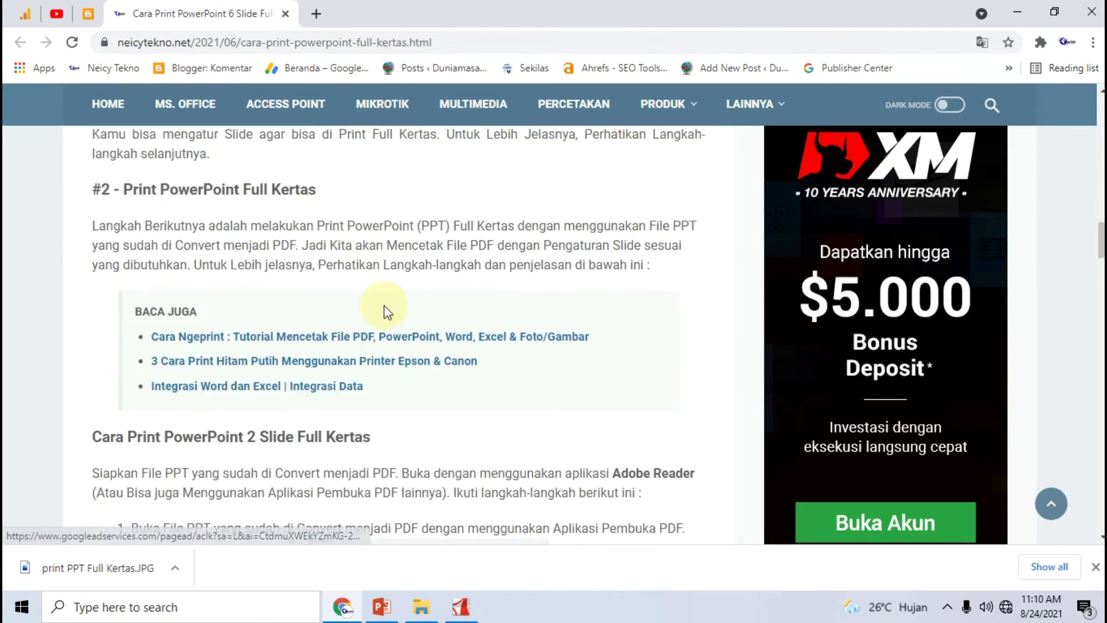
scroll(392, 308, down, 5)
scroll(392, 308, down, 1)
scroll(392, 309, down, 4)
click(454, 213)
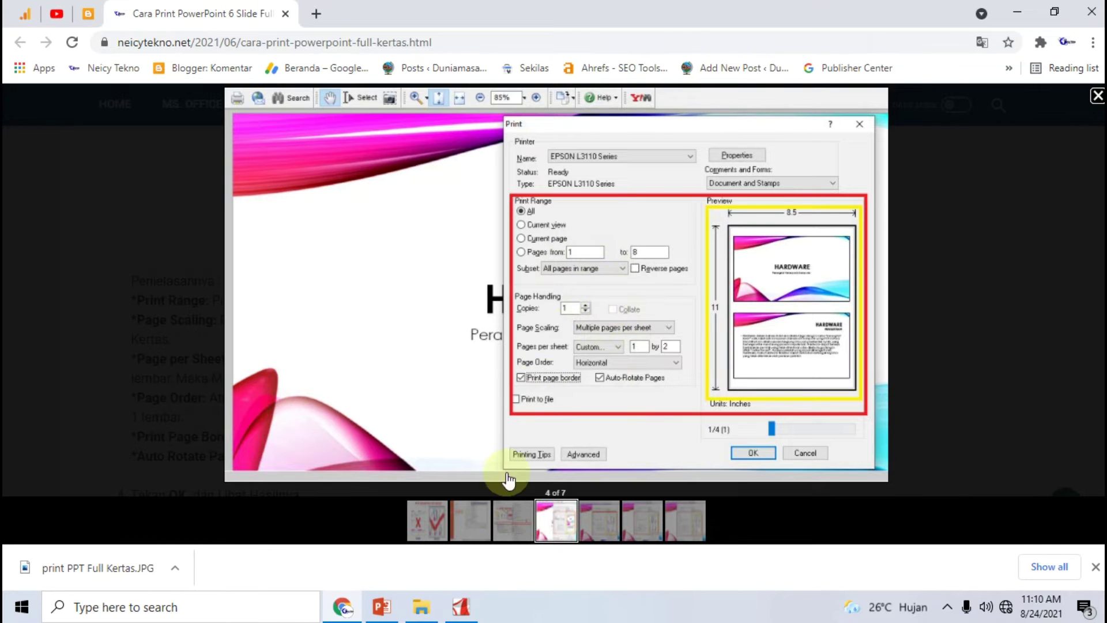
click(461, 607)
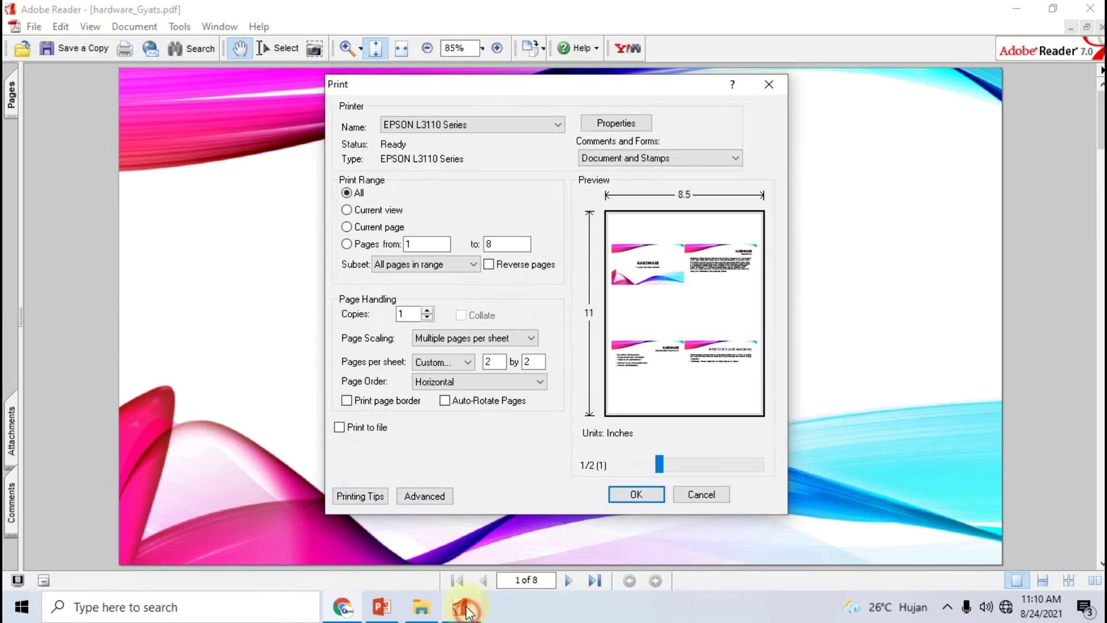
Turn on Print page border and select the first Pages per sheet field.
click(348, 401)
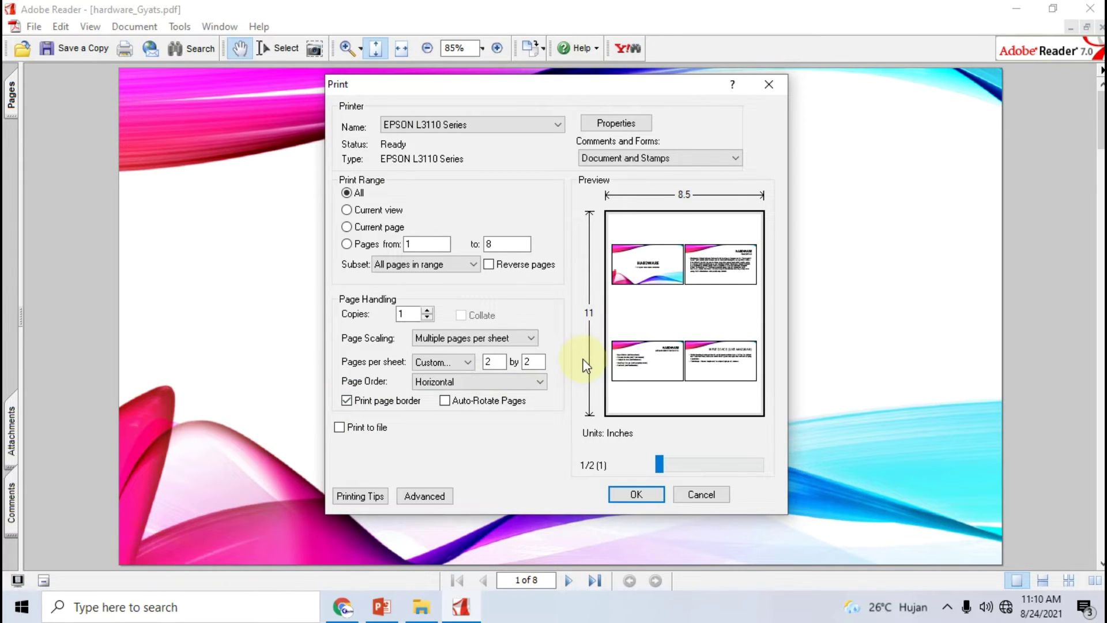
click(505, 361)
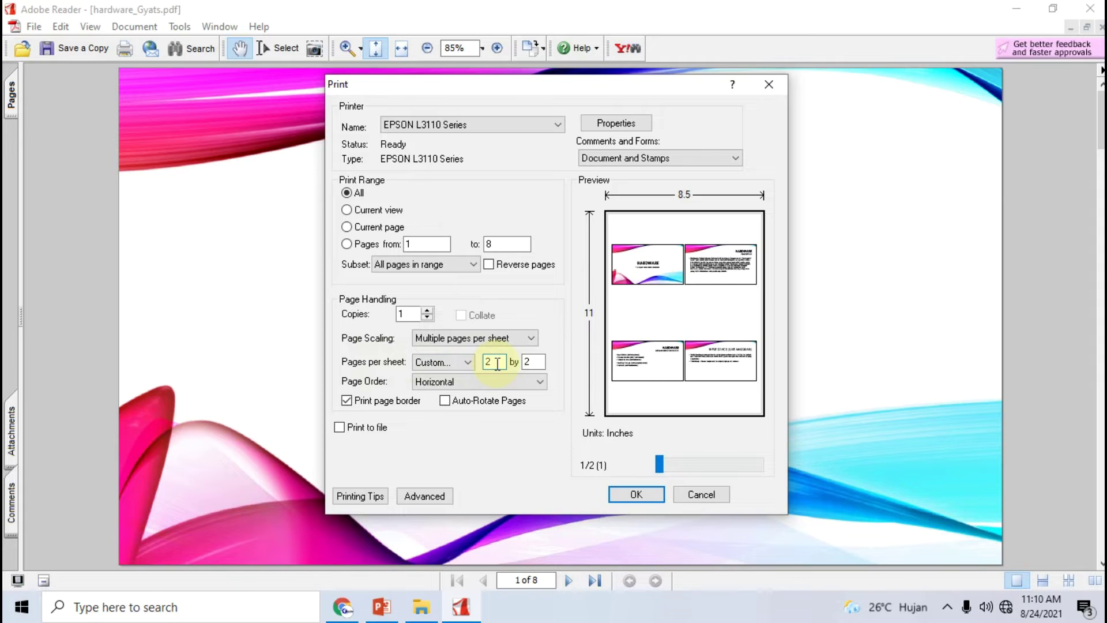
click(343, 607)
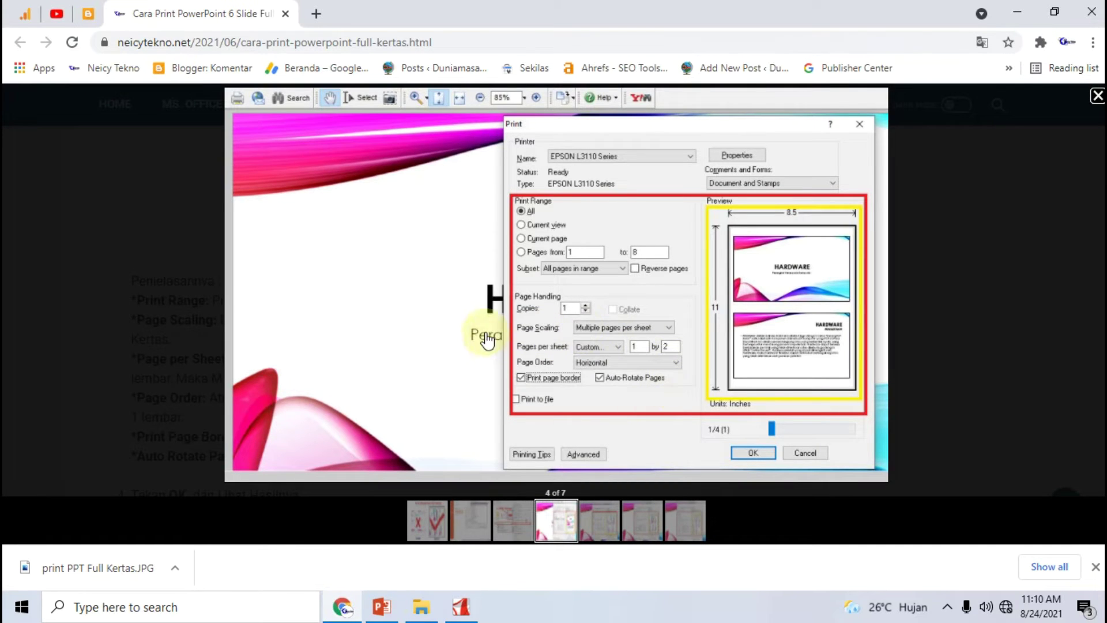
Close the lightbox and enlarge the tutorial's six-slide, 3 by 2 print settings screenshot.
click(147, 267)
scroll(438, 306, down, 5)
scroll(438, 305, down, 2)
scroll(440, 312, down, 5)
scroll(440, 311, down, 4)
scroll(440, 309, down, 5)
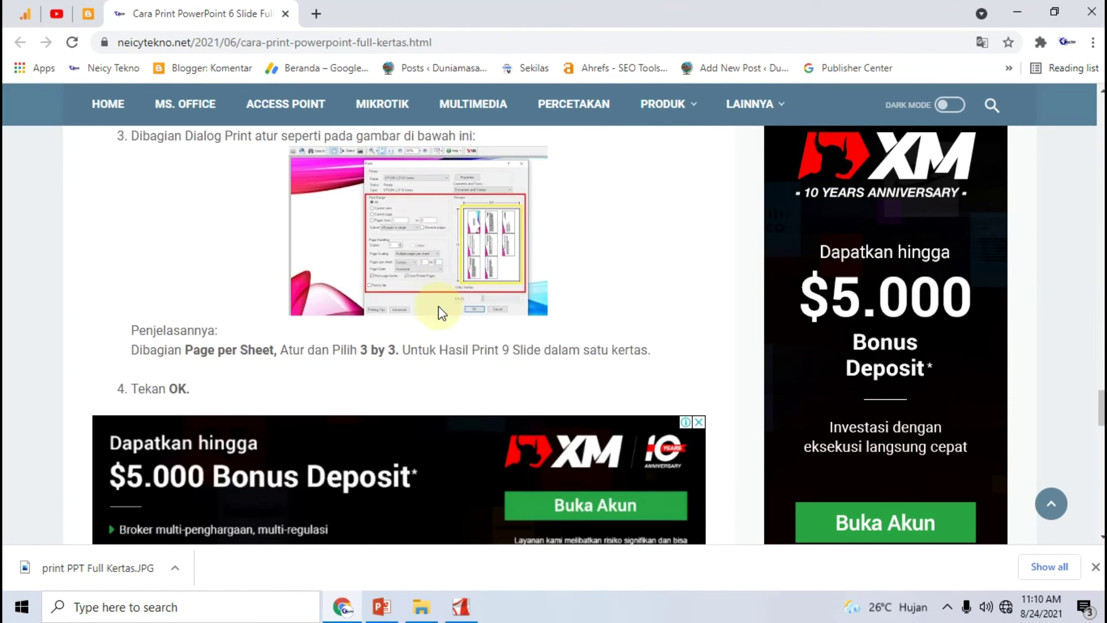
scroll(440, 309, up, 8)
click(417, 203)
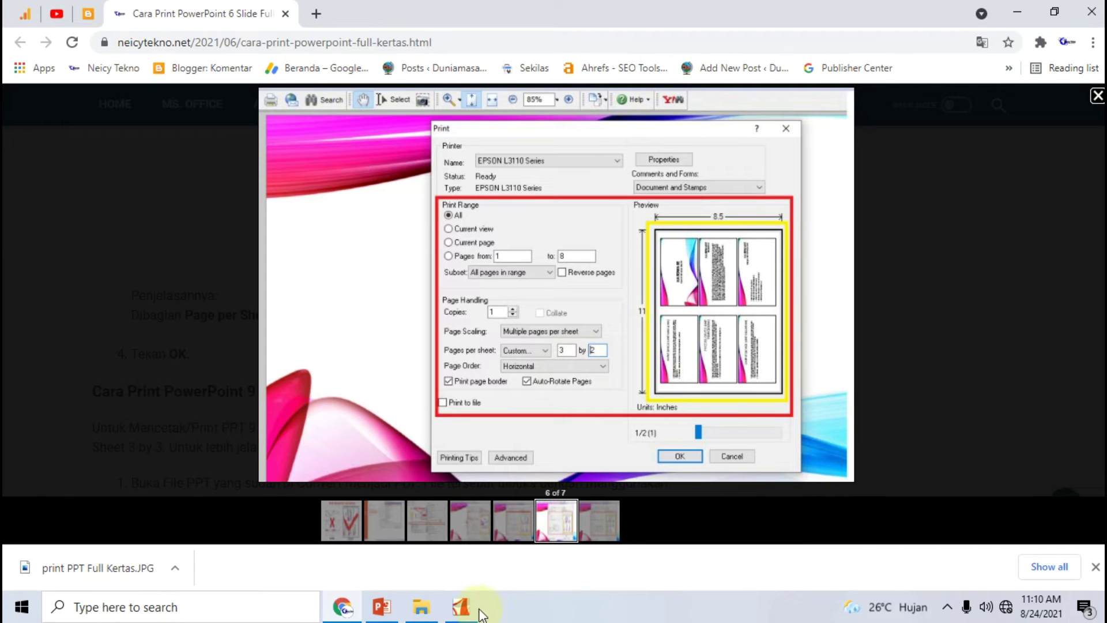
Change the first Pages per sheet number to 3 for a 3 by 2 layout.
click(461, 606)
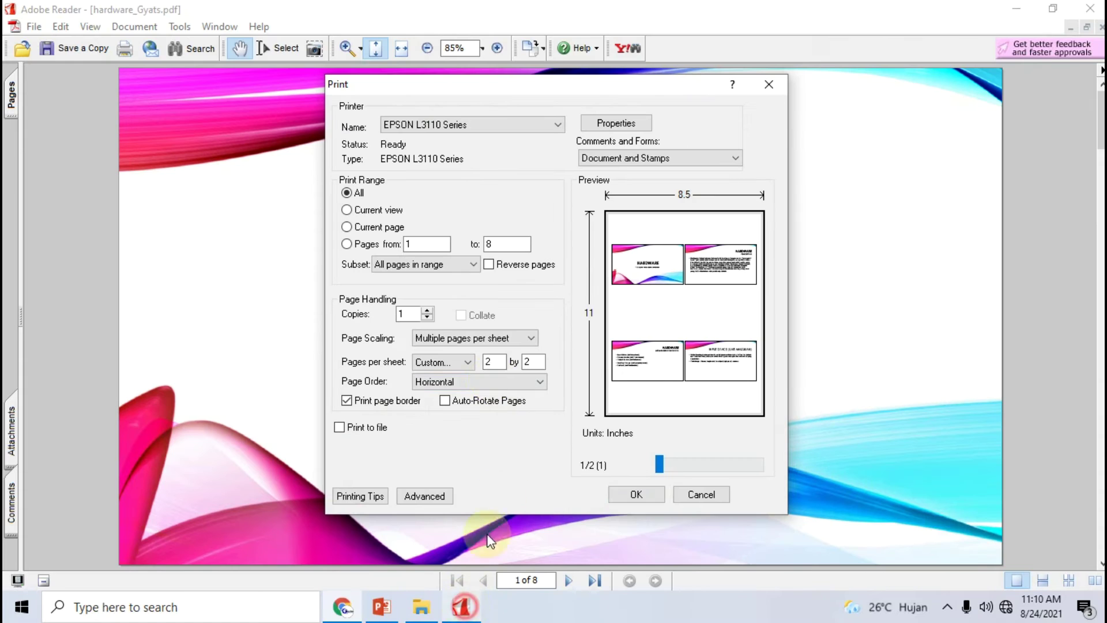
double_click(489, 361)
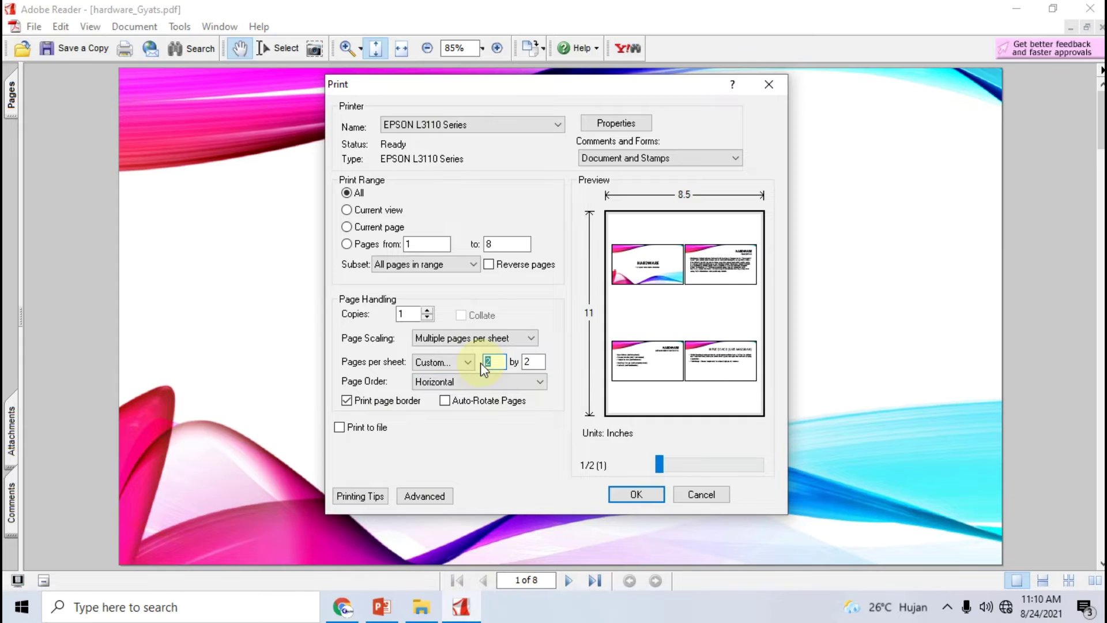
text(3)
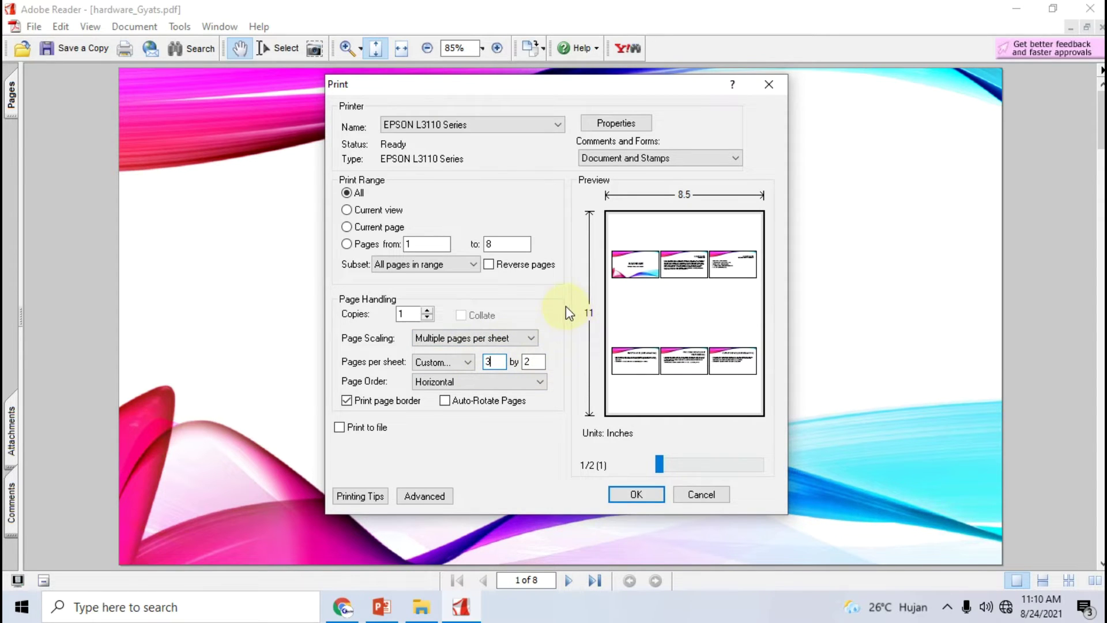
Try Vertical and Horizontal Reversed page order, settle on Horizontal, and tick Auto-Rotate Pages.
click(493, 381)
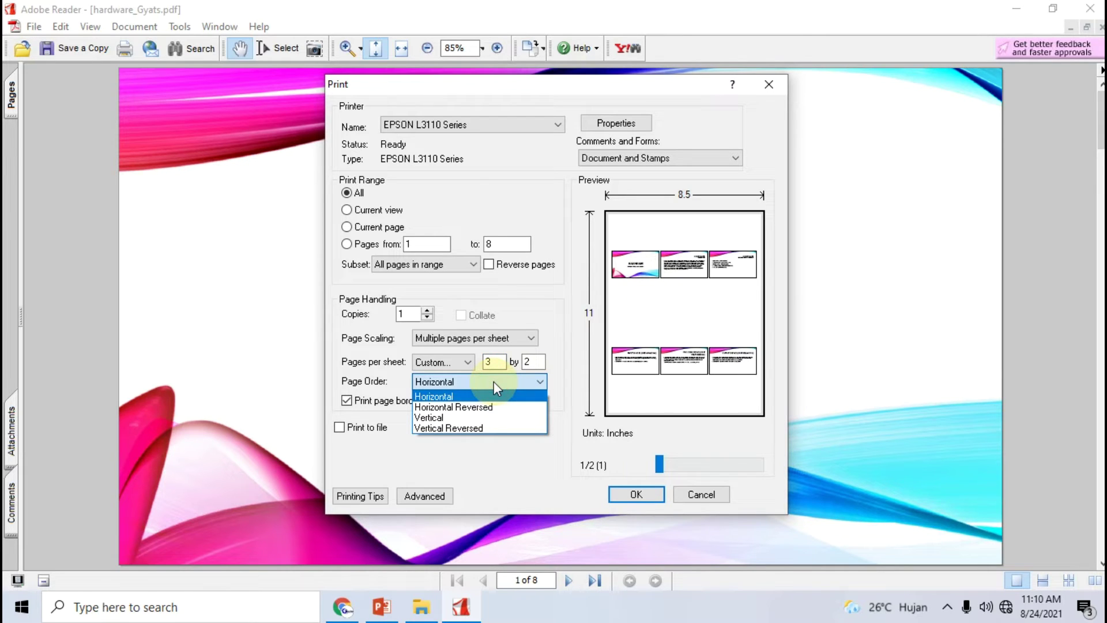
click(475, 417)
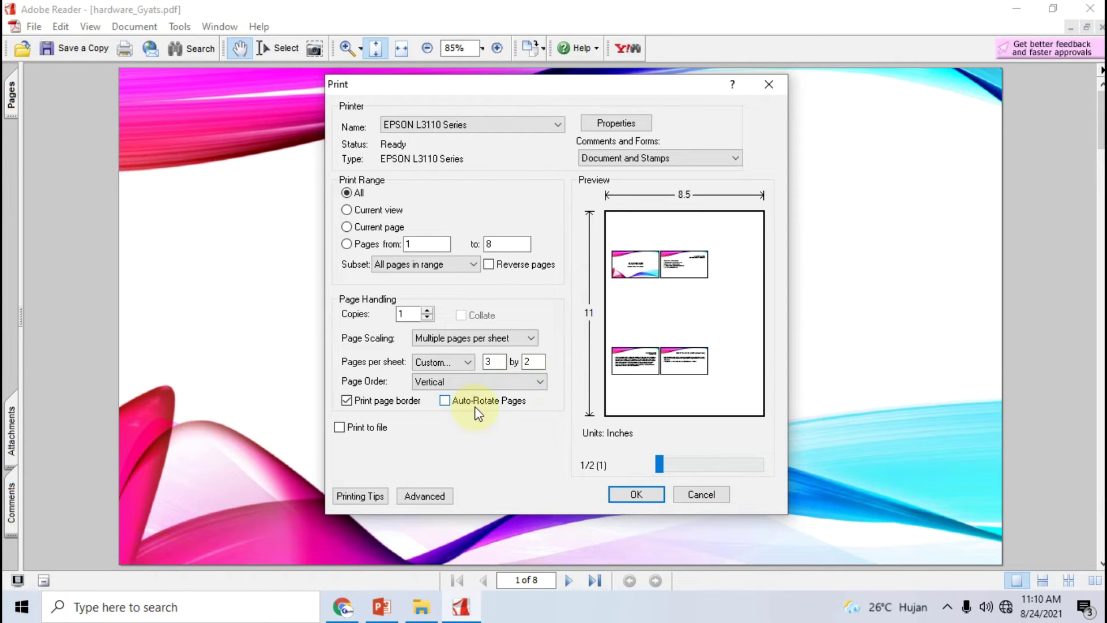
click(504, 383)
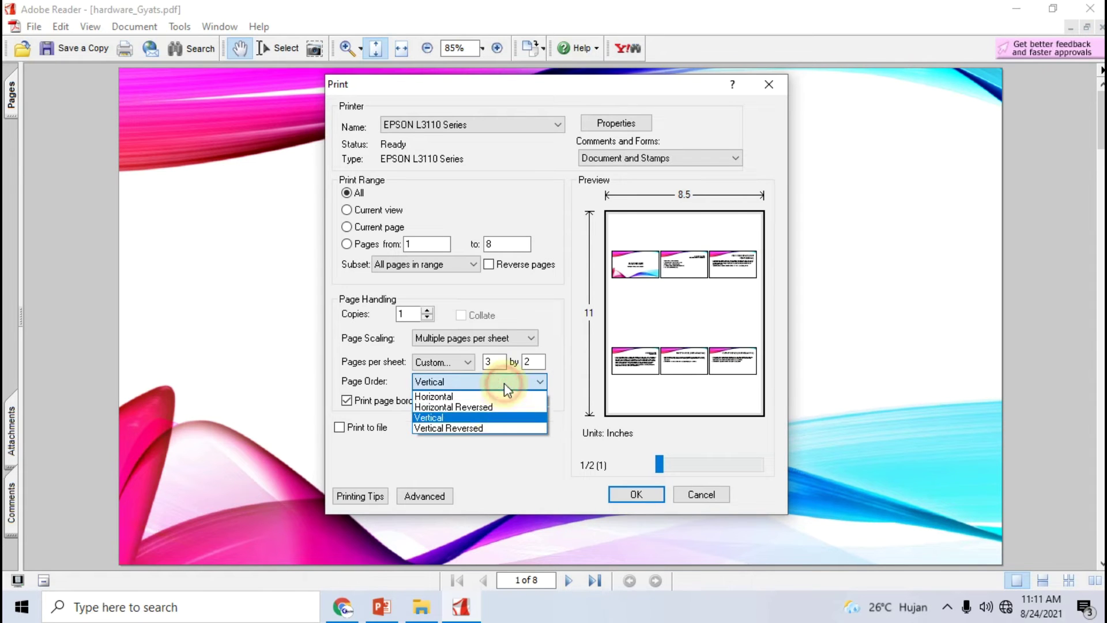
click(489, 407)
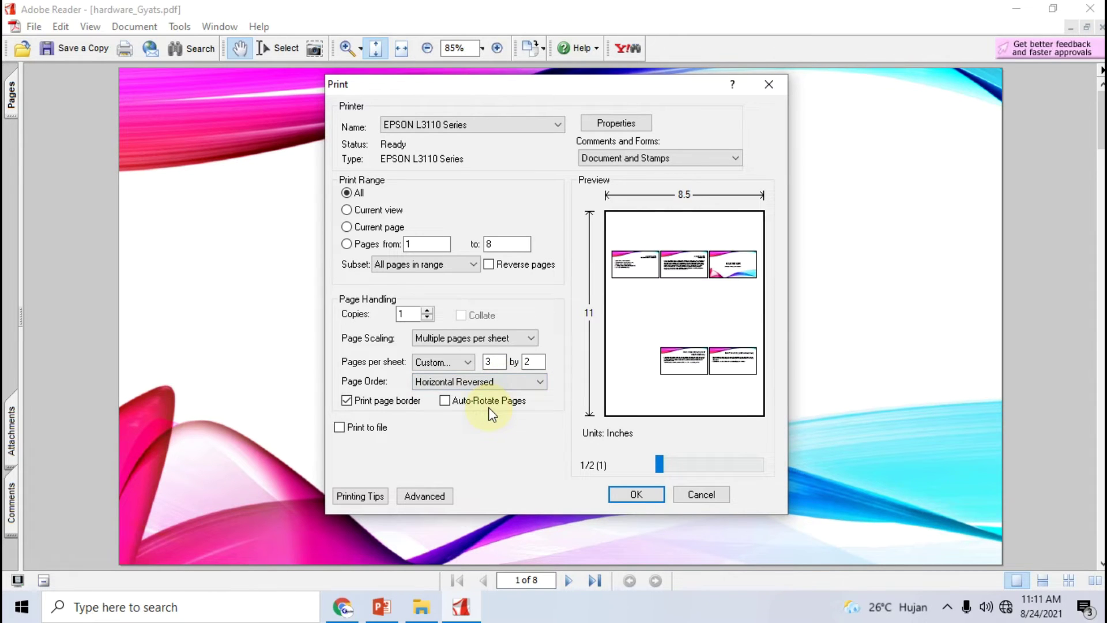
click(343, 613)
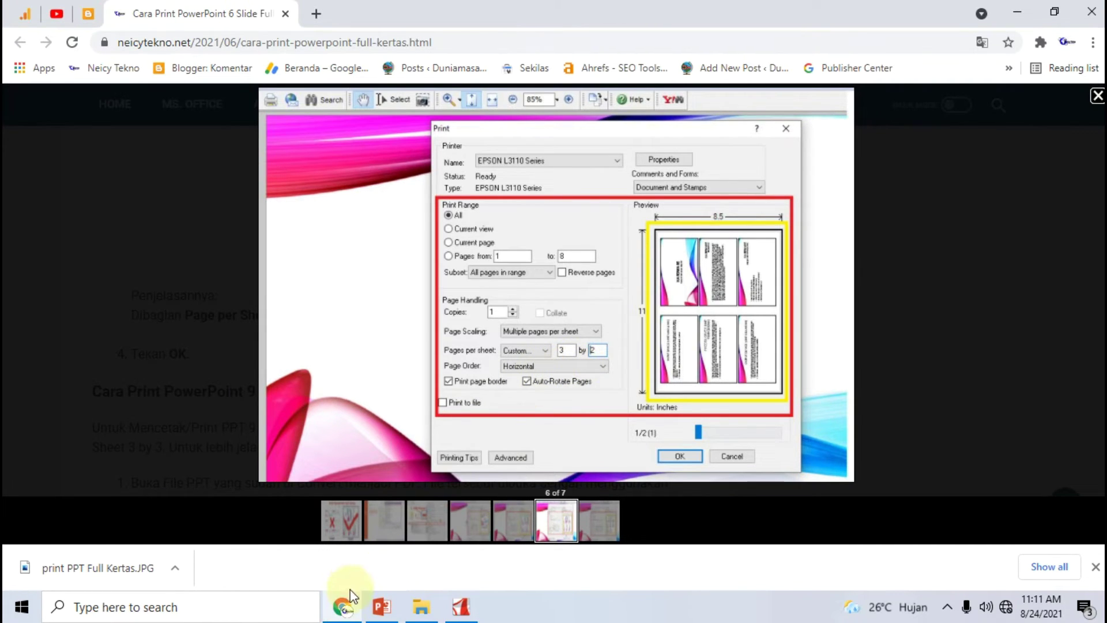
click(460, 606)
click(484, 383)
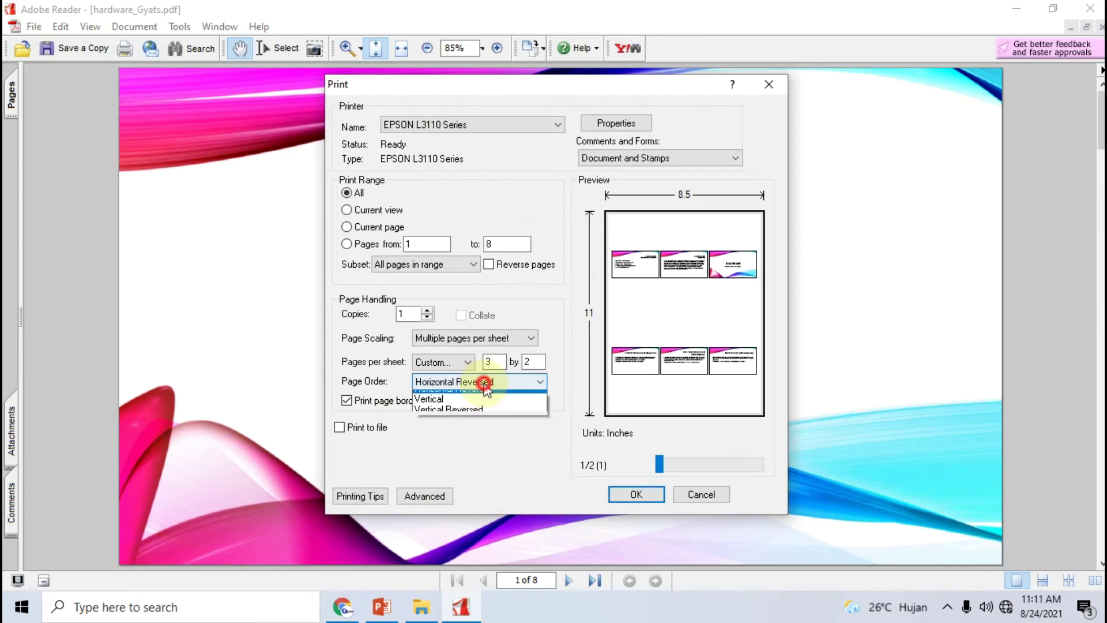
click(470, 402)
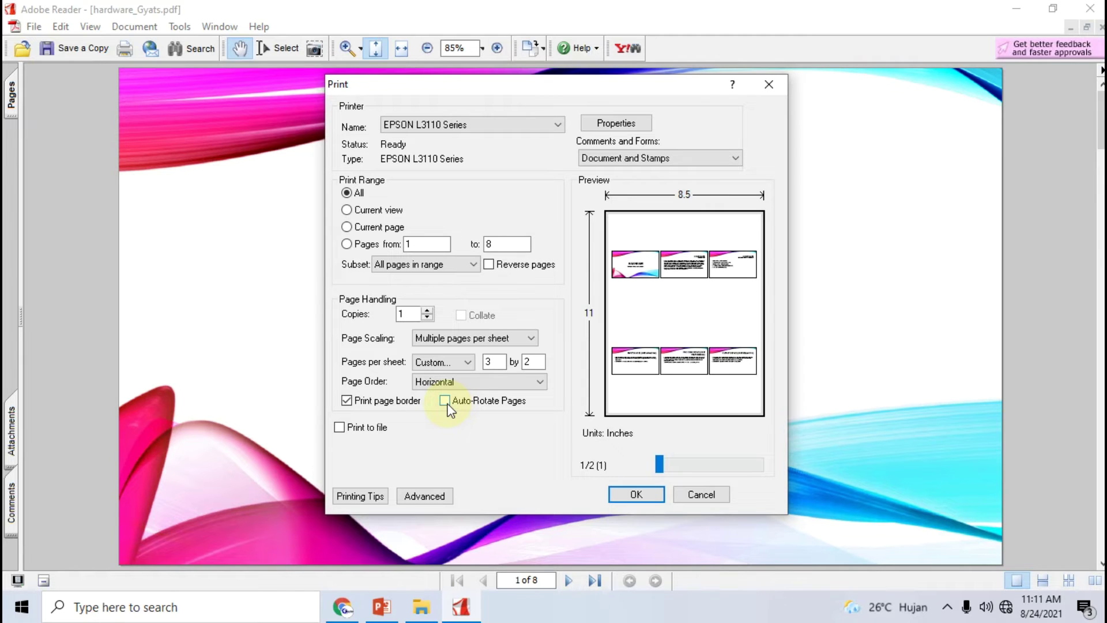
click(446, 401)
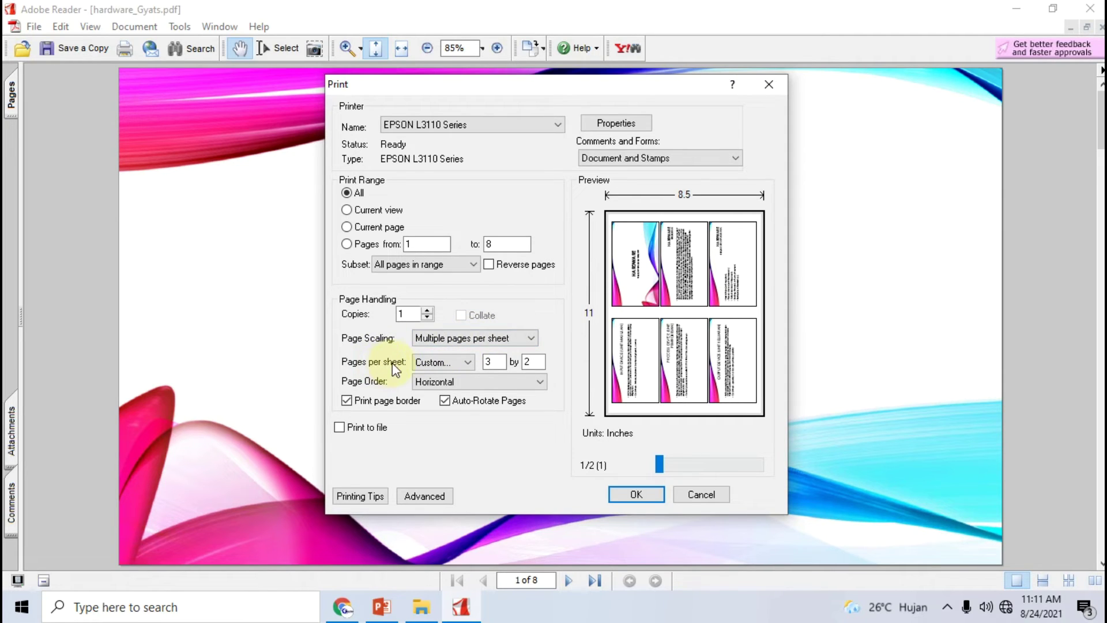
Recheck the first Pages per sheet number of the 3 by 2, auto-rotated print layout.
click(490, 362)
Change Adobe Reader's Custom pages per sheet fields to 2 by 2, checking the tutorial for reference.
click(341, 607)
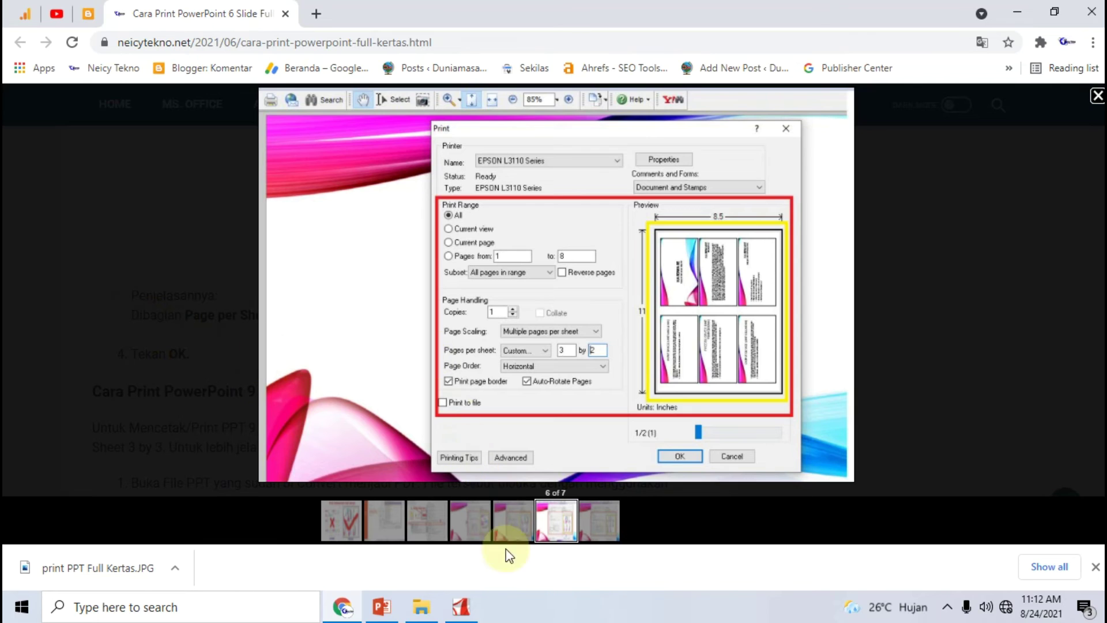
click(463, 608)
click(494, 362)
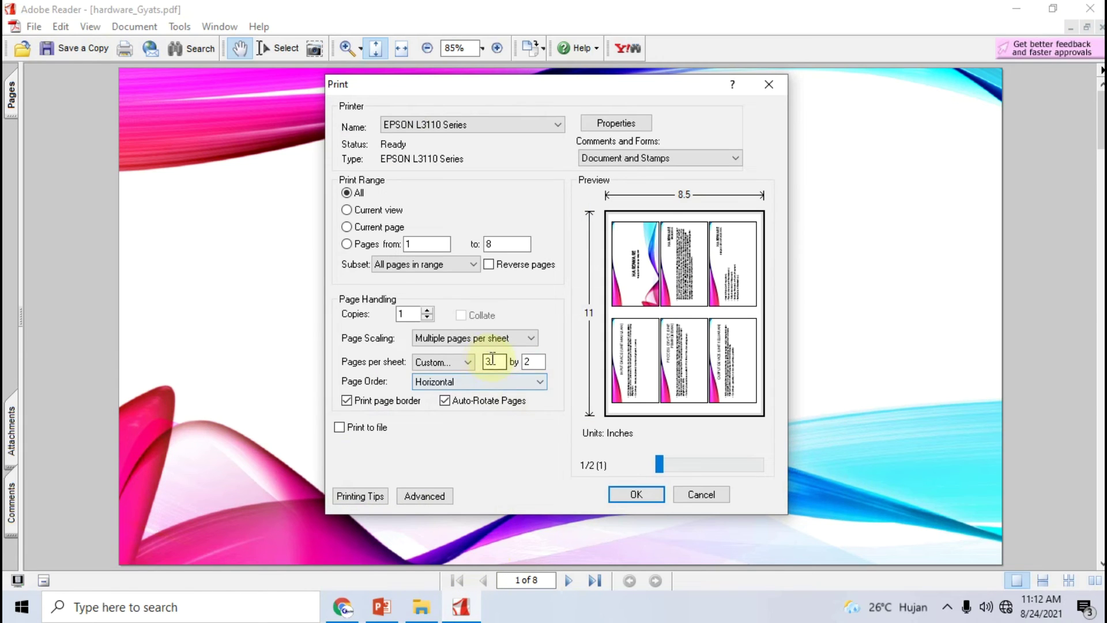
click(533, 361)
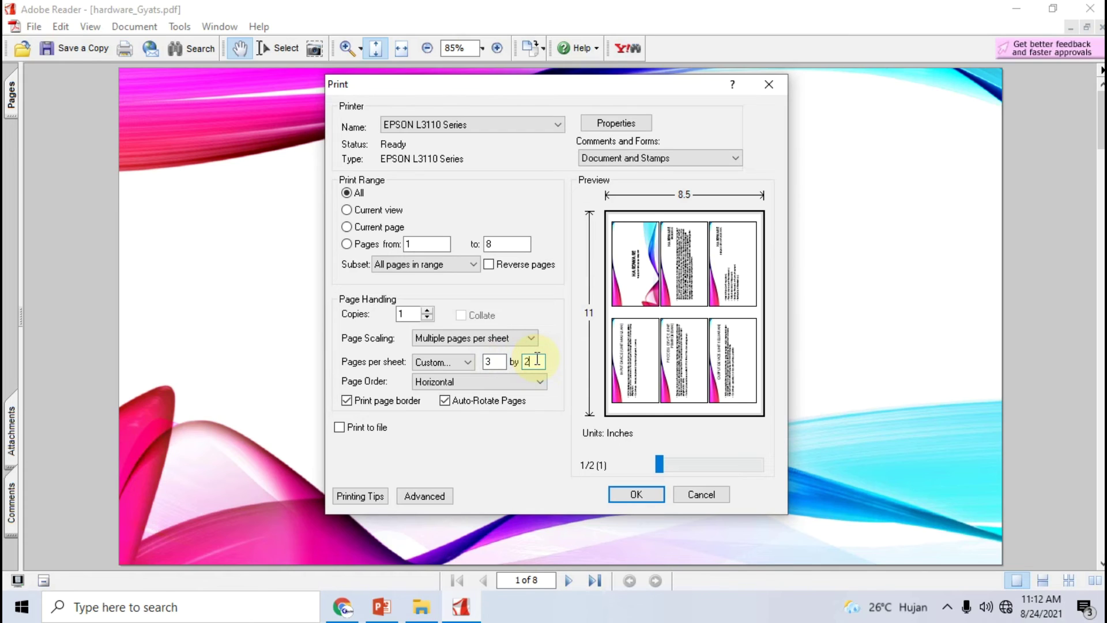
key(BackSpace)
text(3)
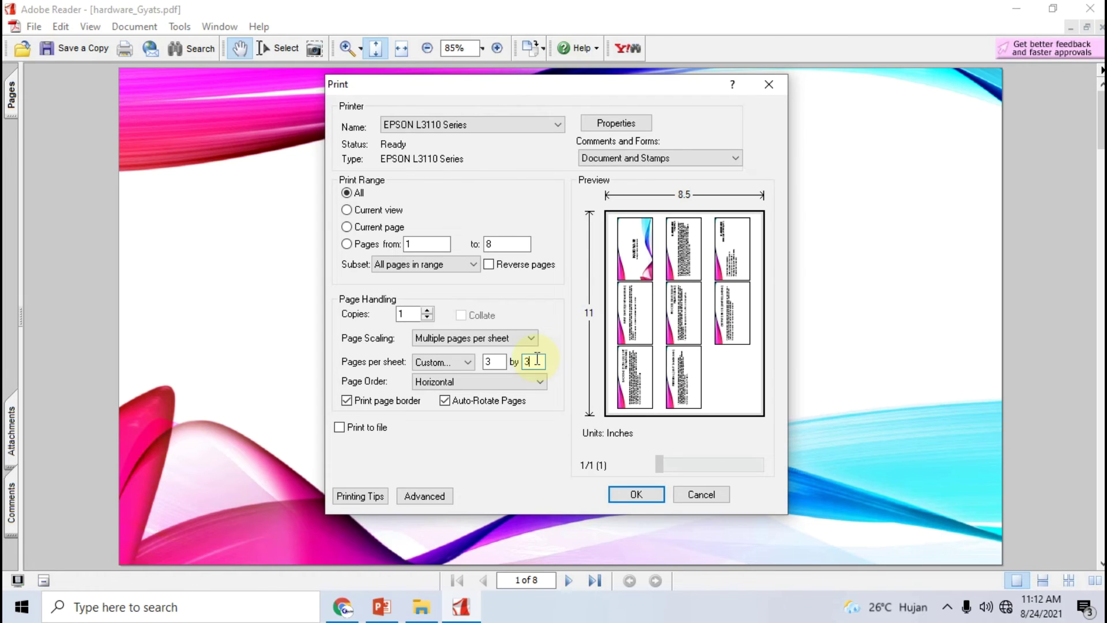
double_click(495, 362)
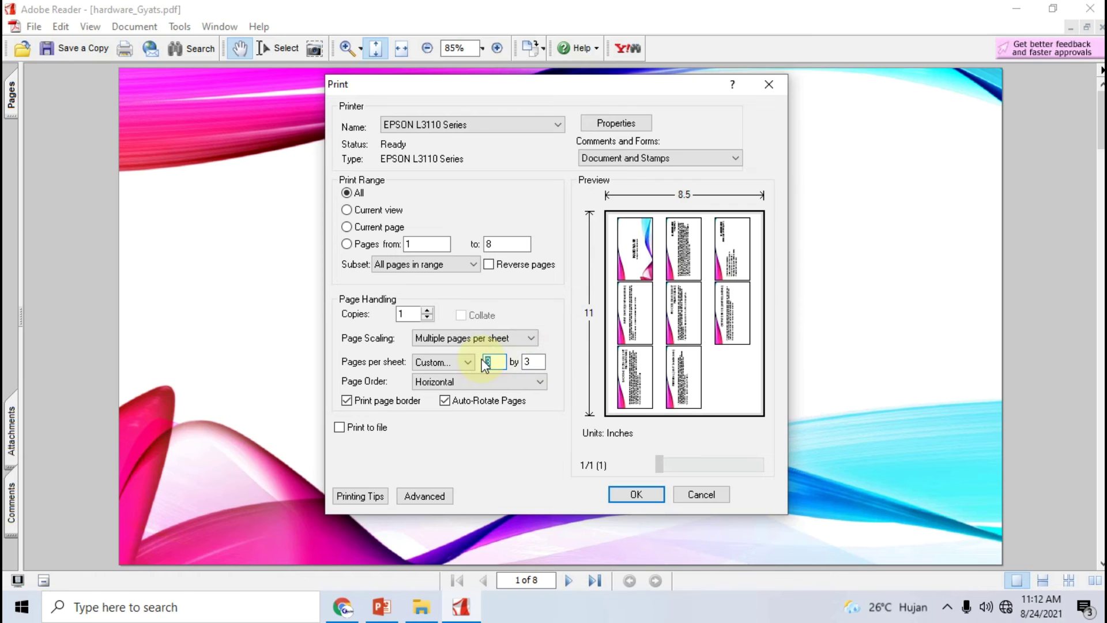
text(2)
click(536, 358)
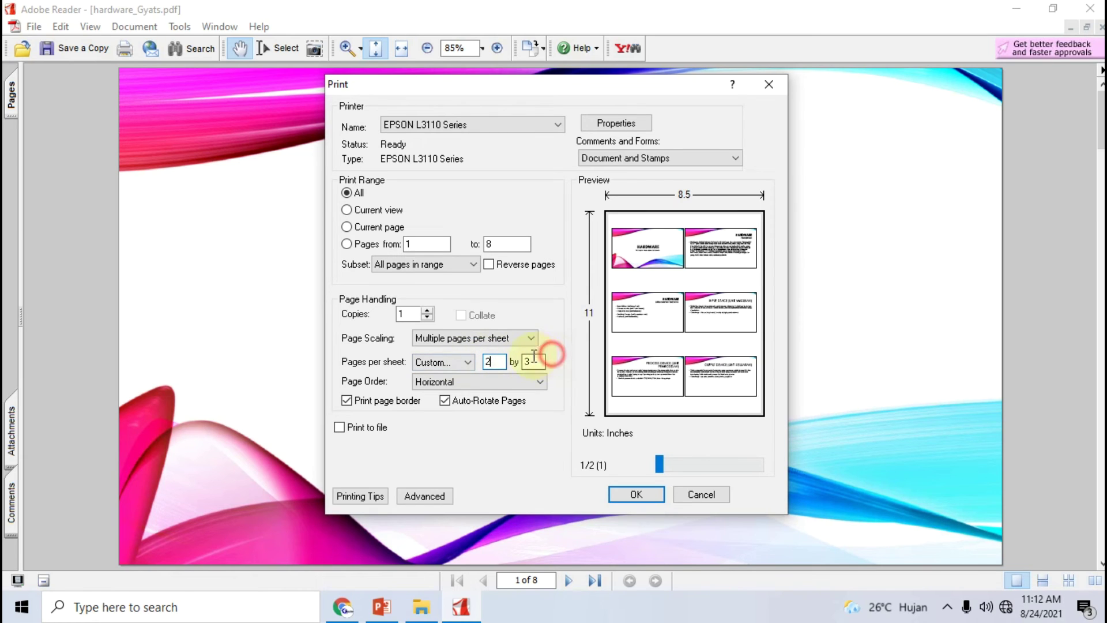
key(Tab)
text(2)
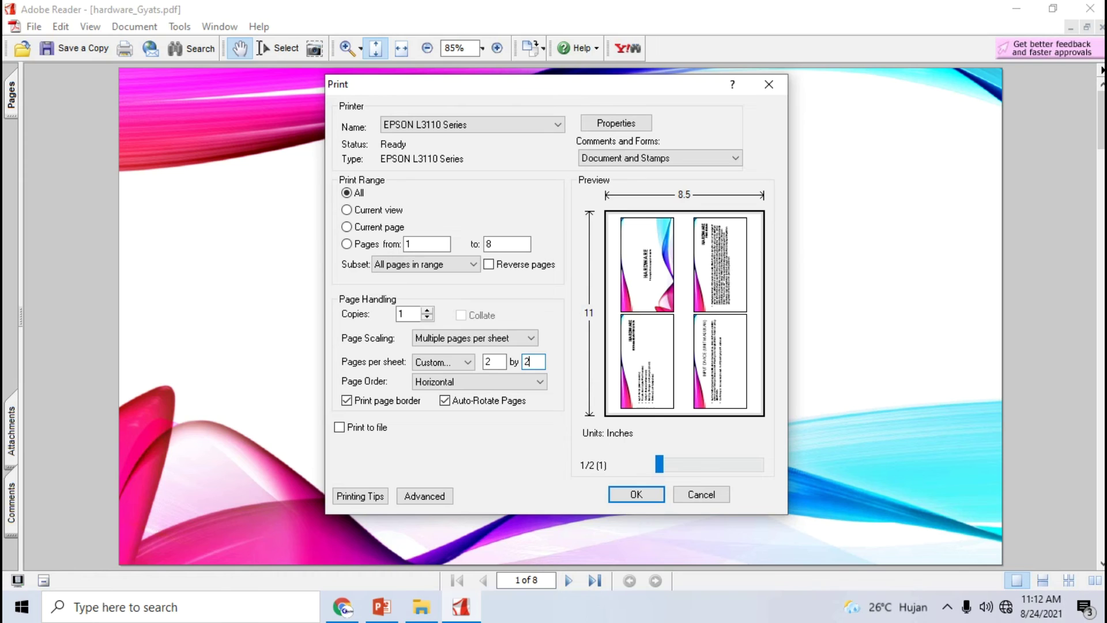
click(342, 606)
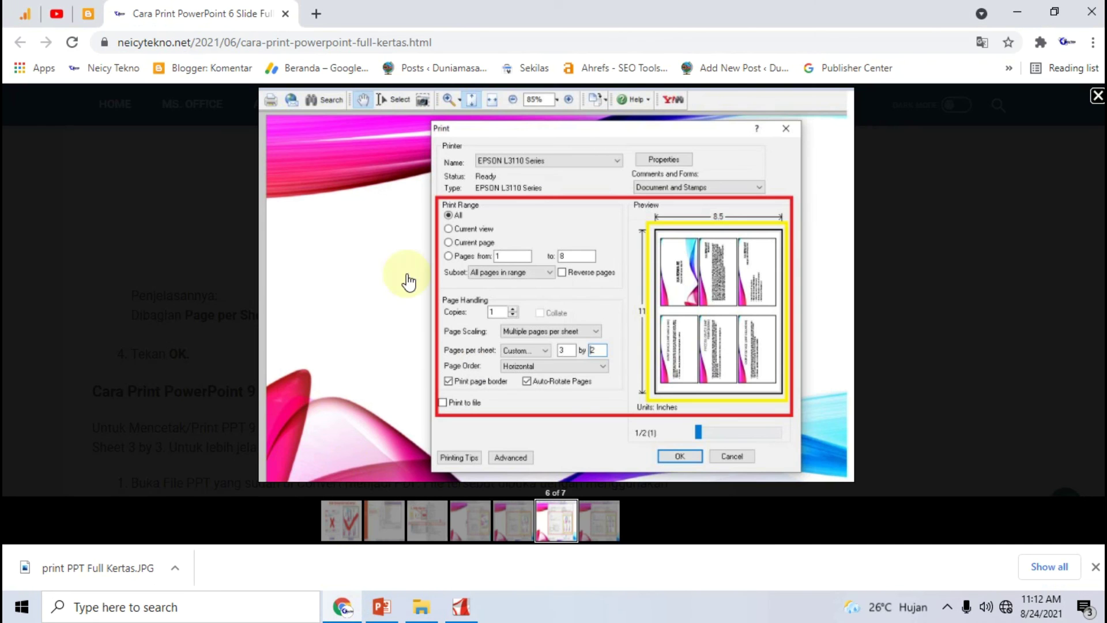
Close the enlarged 3-by-2 screenshot and scroll the tutorial to the 9 Slide section.
click(240, 279)
scroll(395, 329, down, 10)
scroll(394, 323, down, 10)
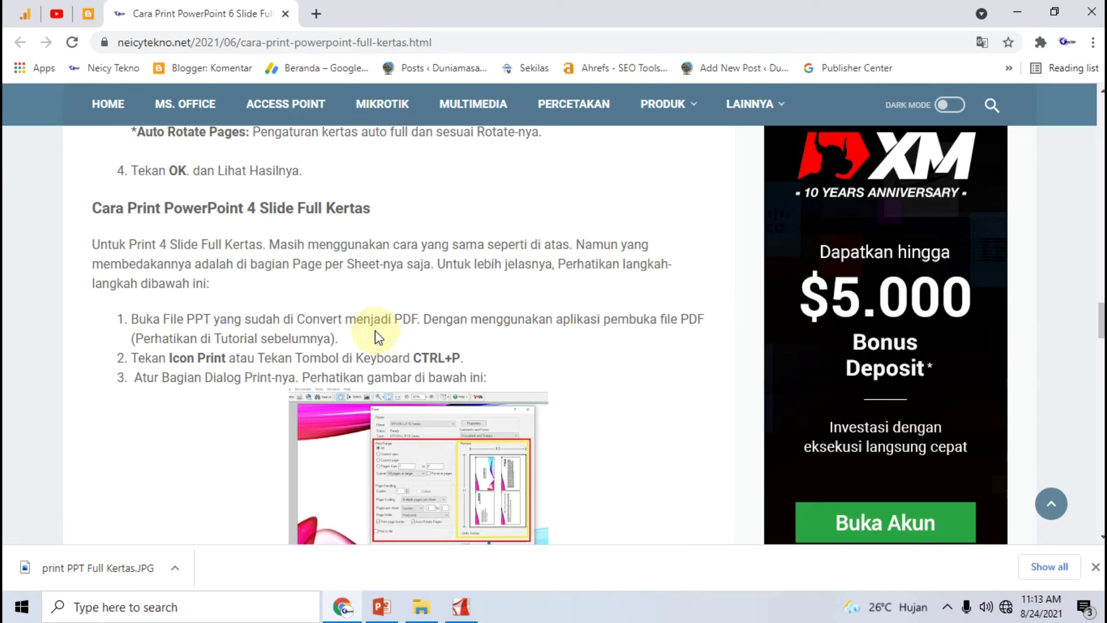
scroll(372, 339, up, 7)
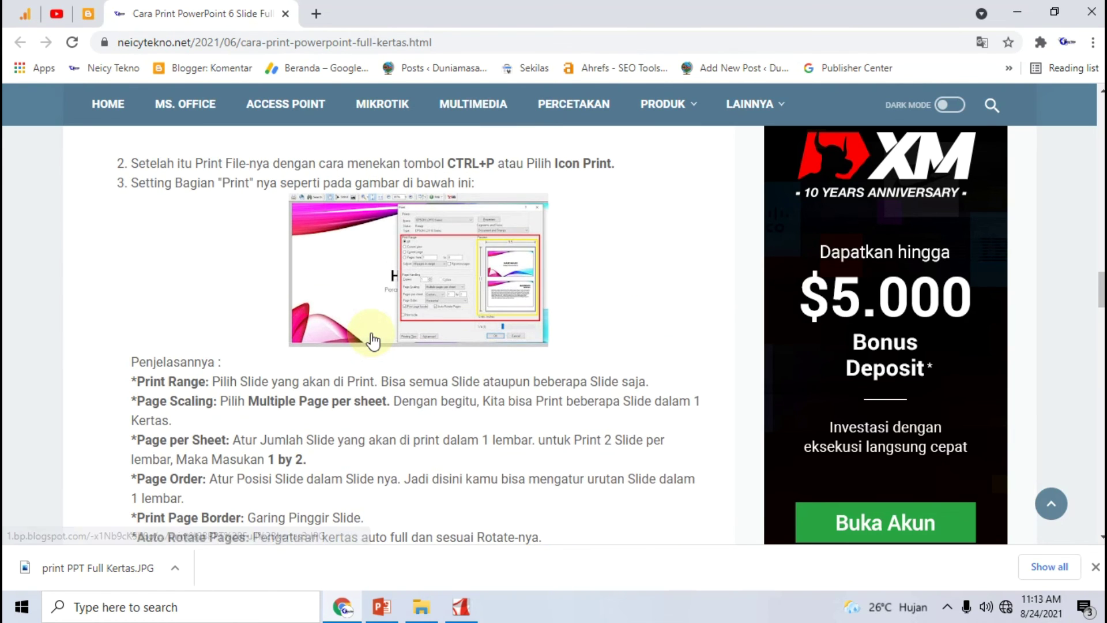
scroll(372, 340, down, 4)
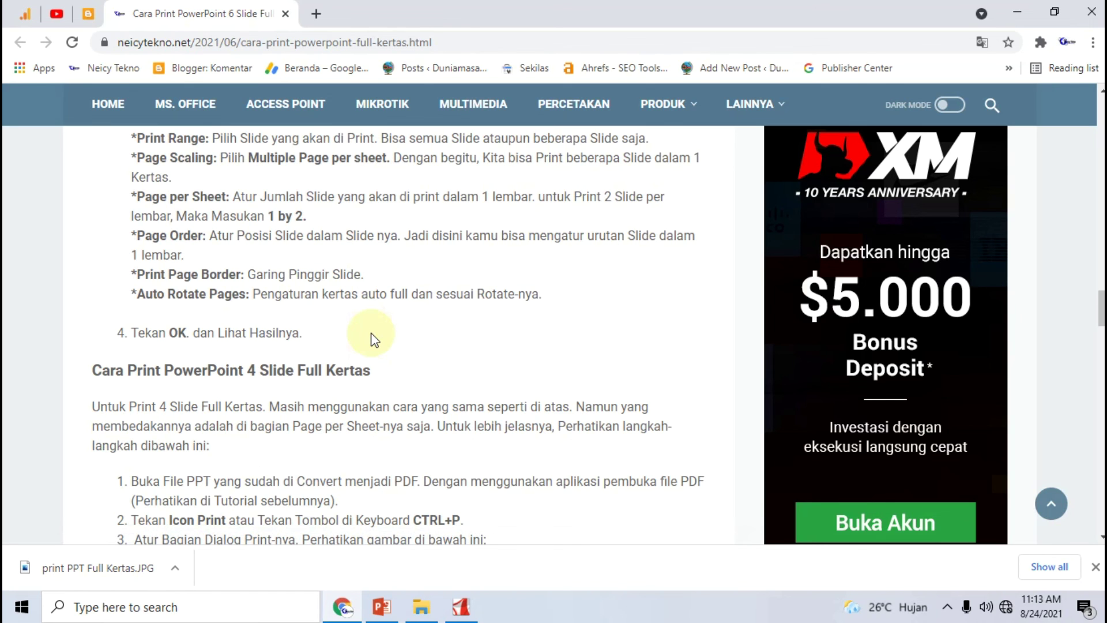
scroll(372, 339, down, 8)
scroll(372, 339, down, 6)
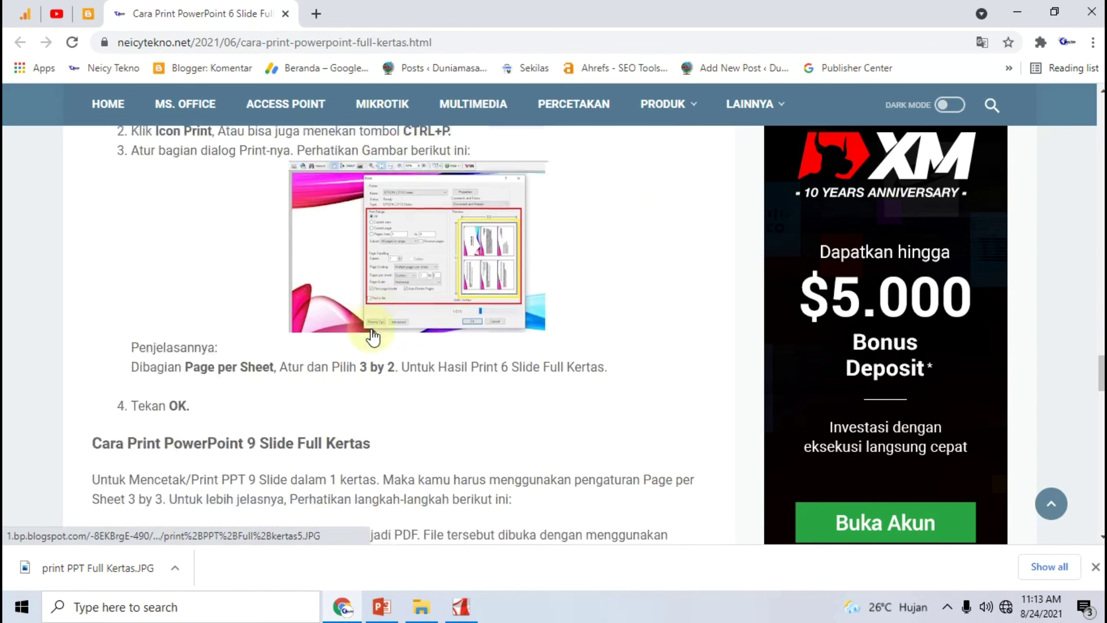
scroll(372, 339, down, 6)
scroll(377, 293, down, 1)
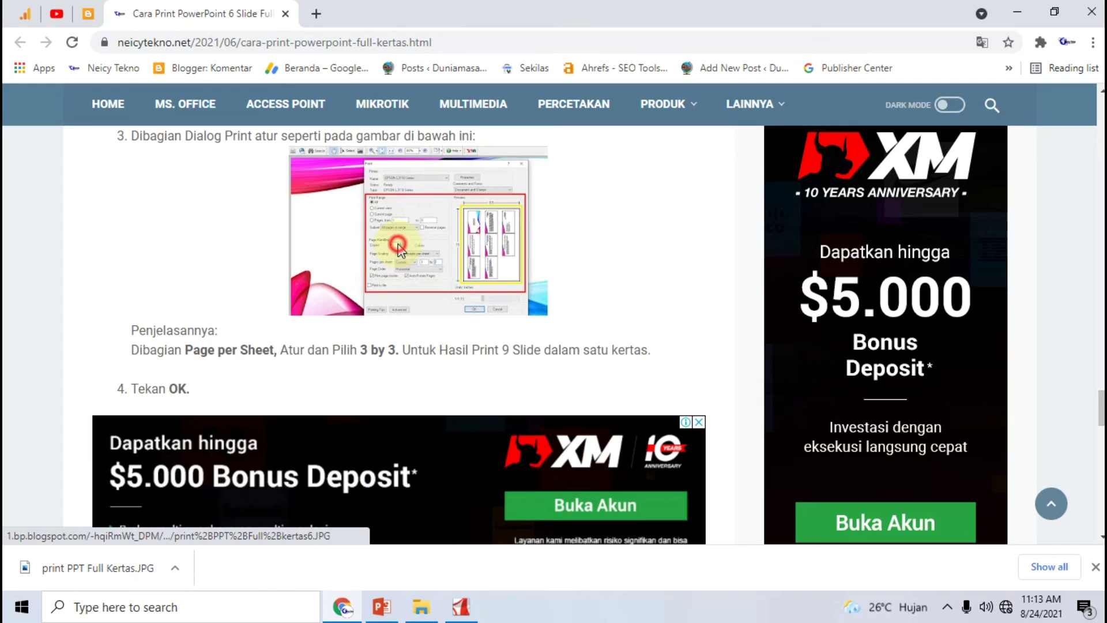
View the 9-slide print settings screenshot, then go back to the Adobe Reader Print dialog.
click(398, 250)
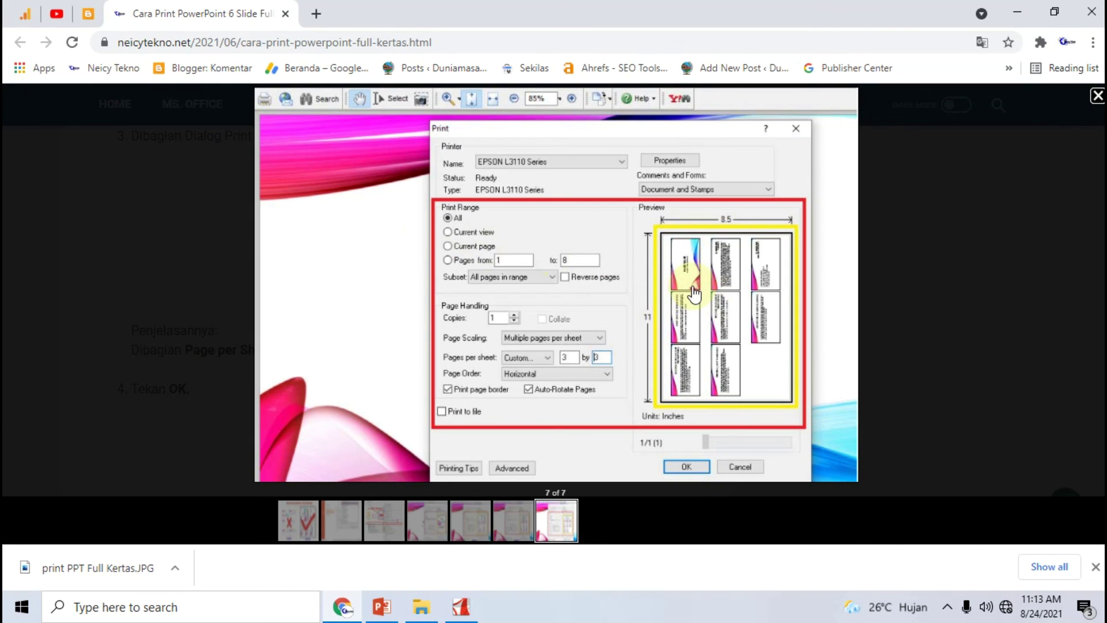
click(183, 264)
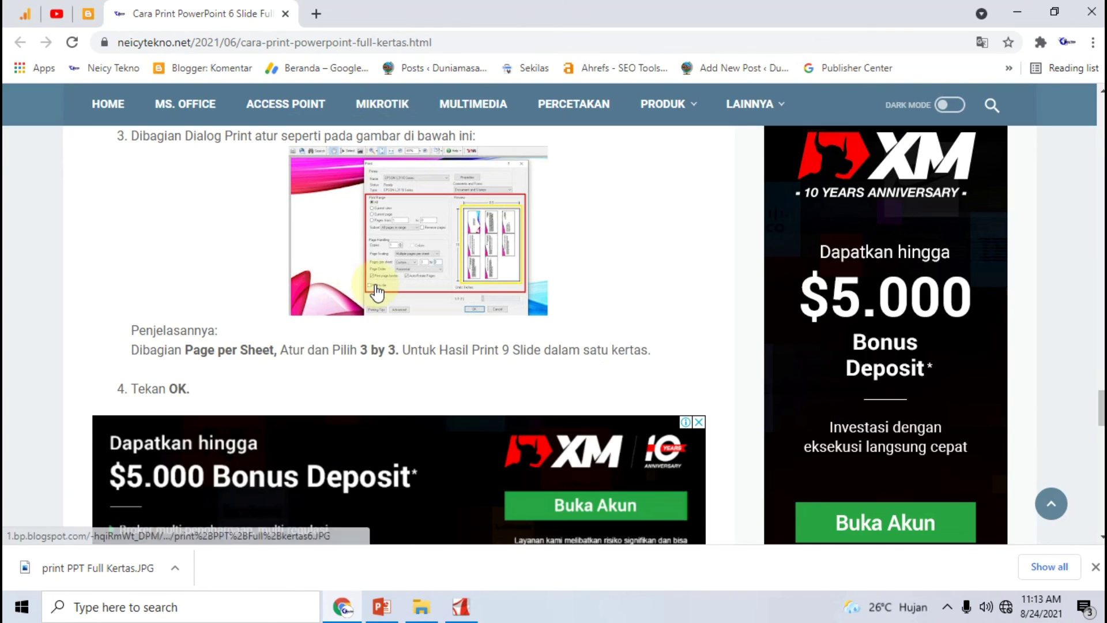
scroll(378, 288, up, 2)
scroll(376, 282, up, 3)
scroll(377, 283, down, 4)
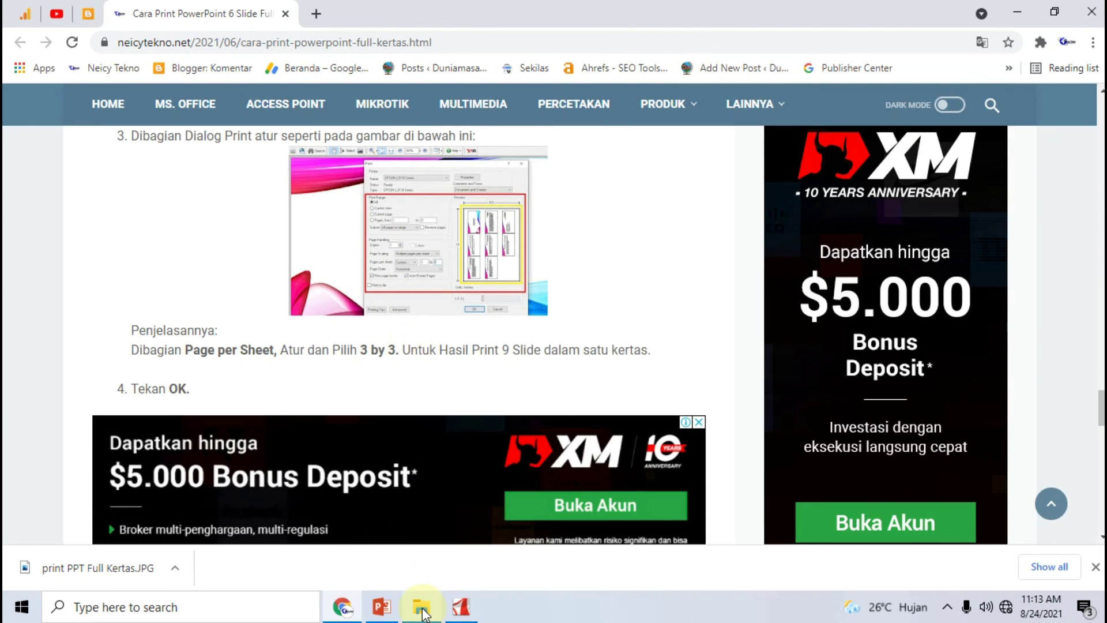
mouse_move(460, 607)
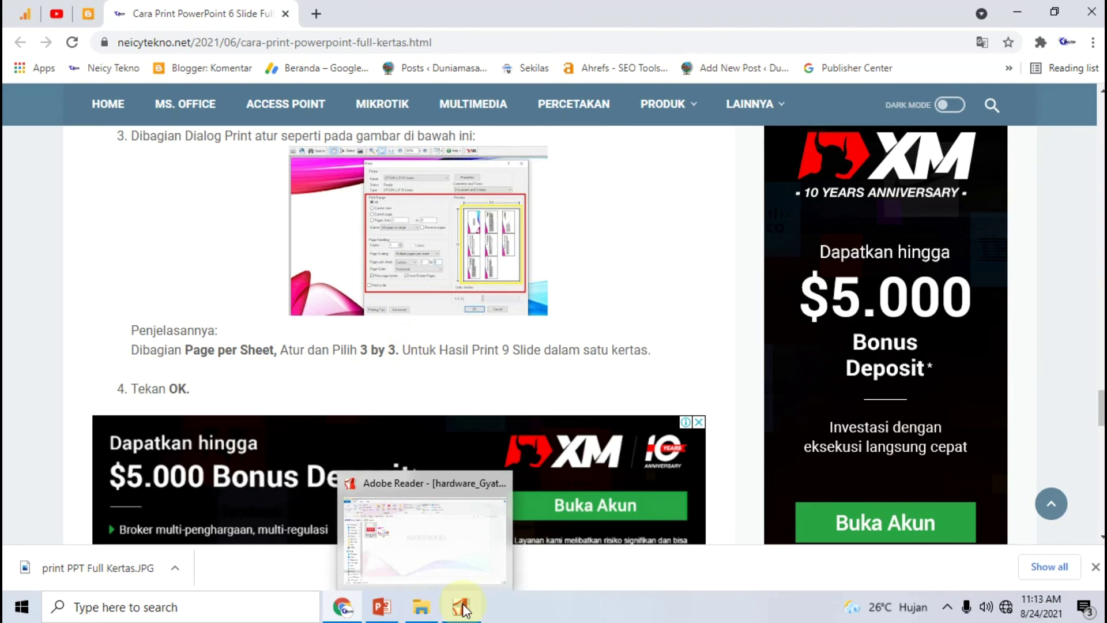
click(460, 607)
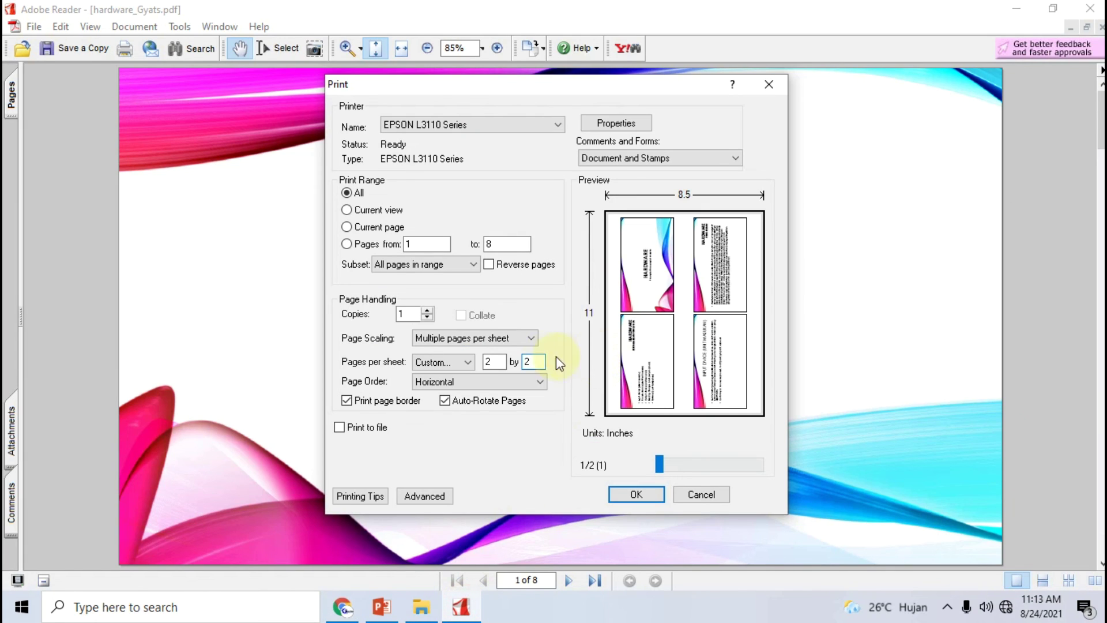